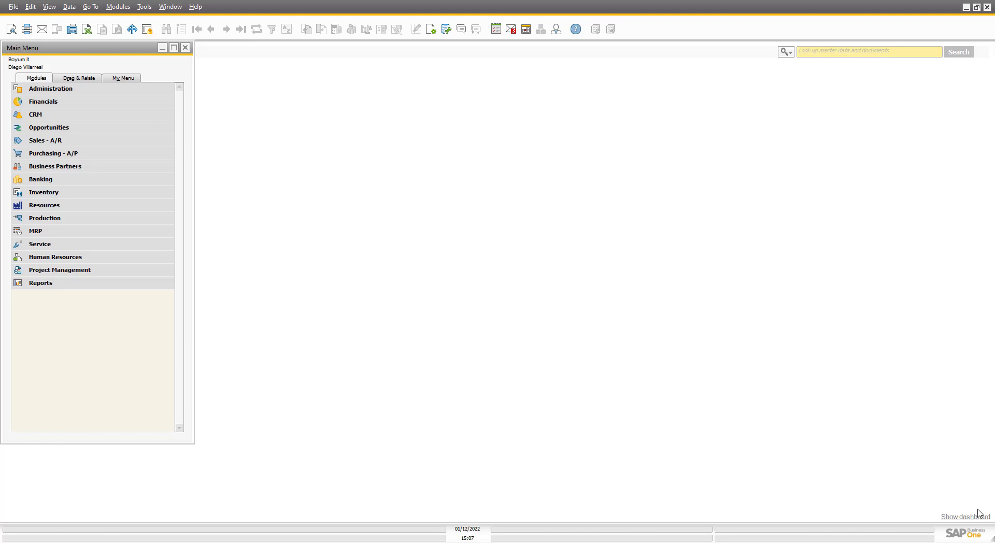
# Show the dashboard with the Sales overview charts, Common Functions and Open Item List.
pyautogui.click(978, 517)
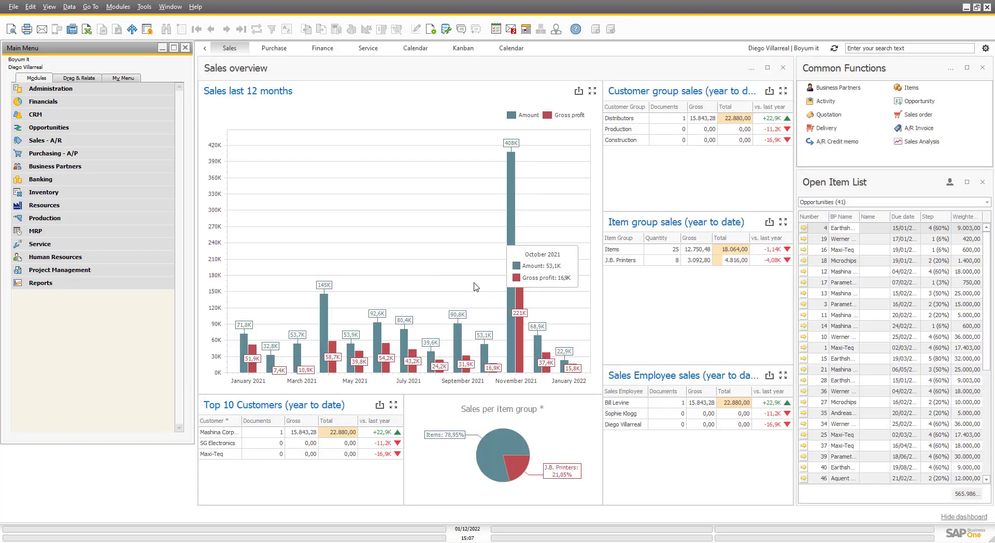
# Switch to the File Explorer window showing the B1UP - Instaladores folder.
pyautogui.moveTo(473, 279)
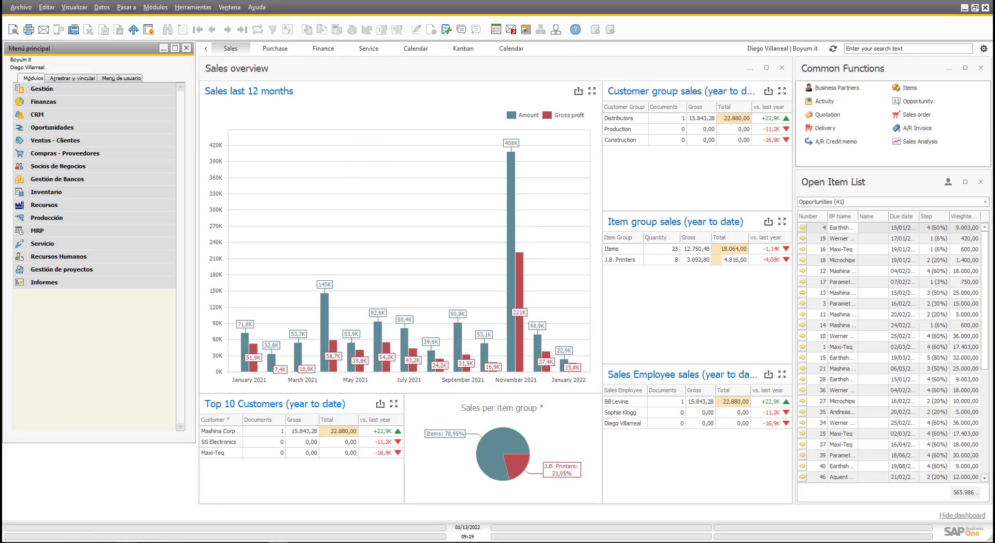
pyautogui.moveTo(125, 542)
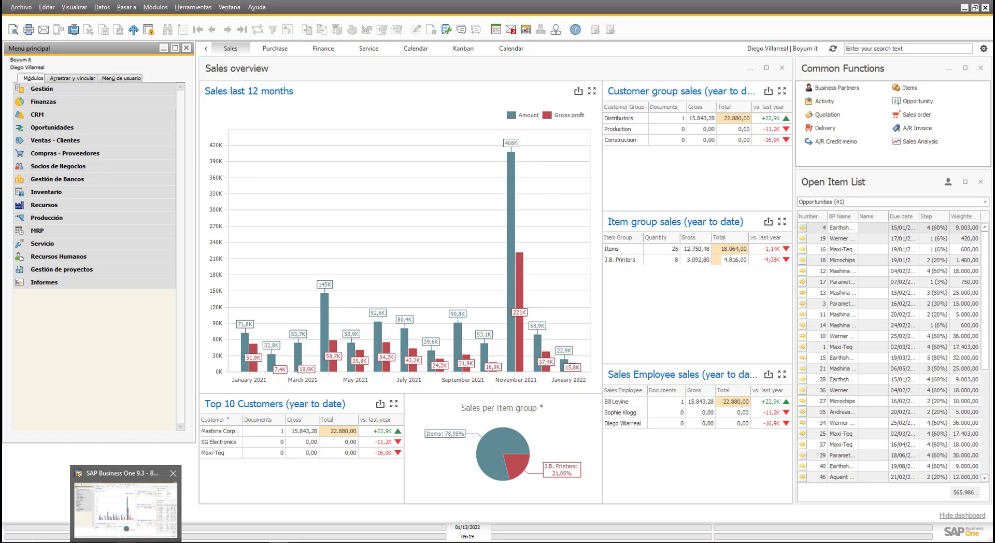
pyautogui.hotkey('alt', 'Tab')
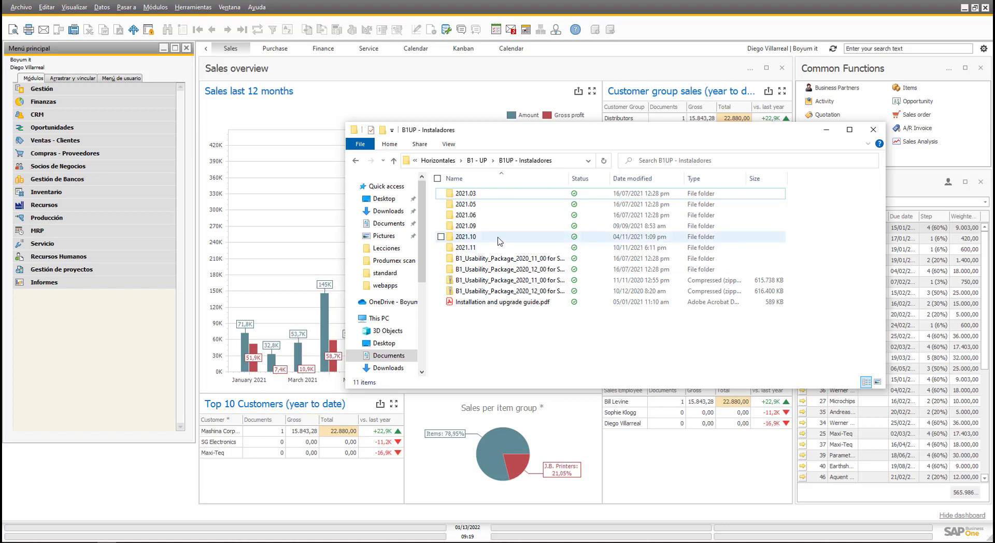
# Run Demo data creator.exe from 2021.11 > Tools > Demo data creator (x86) > Demo data creator x86.
pyautogui.doubleClick(485, 249)
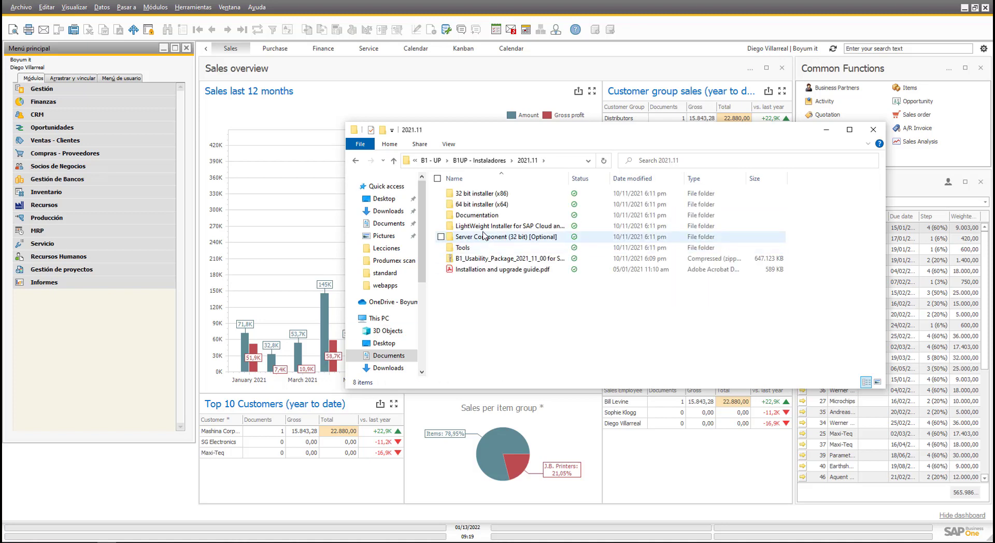
pyautogui.doubleClick(481, 249)
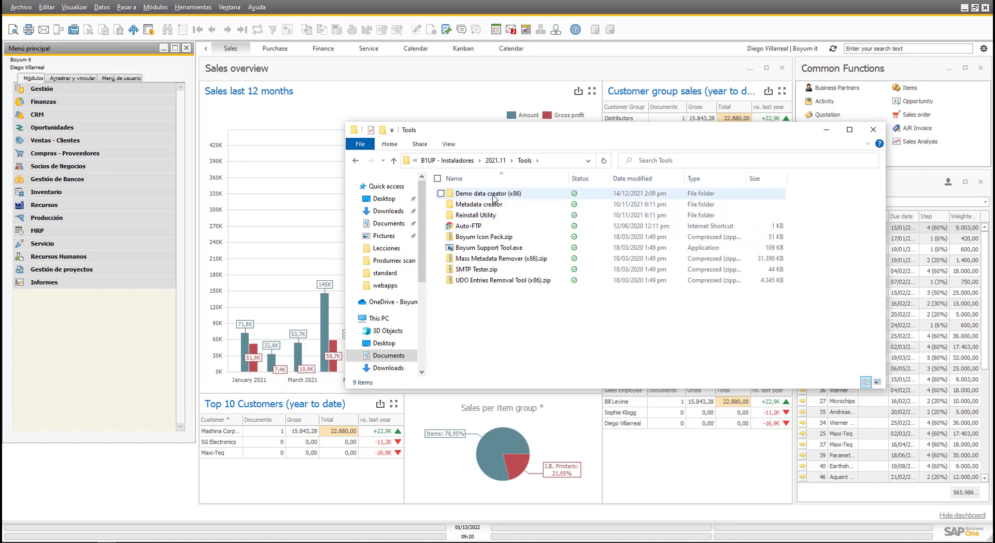
pyautogui.doubleClick(492, 196)
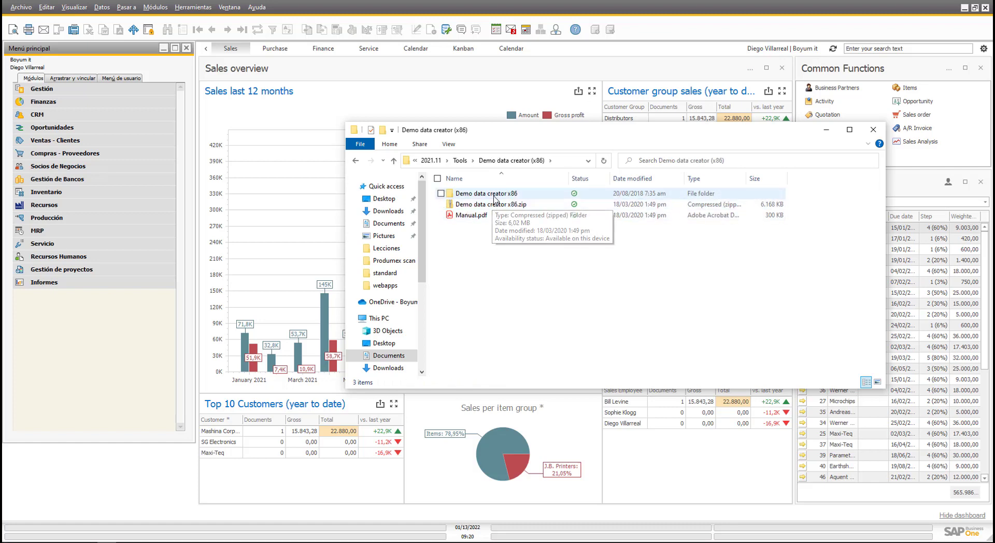
pyautogui.doubleClick(495, 194)
pyautogui.scroll(-5, 532, 272)
pyautogui.scroll(-3, 533, 274)
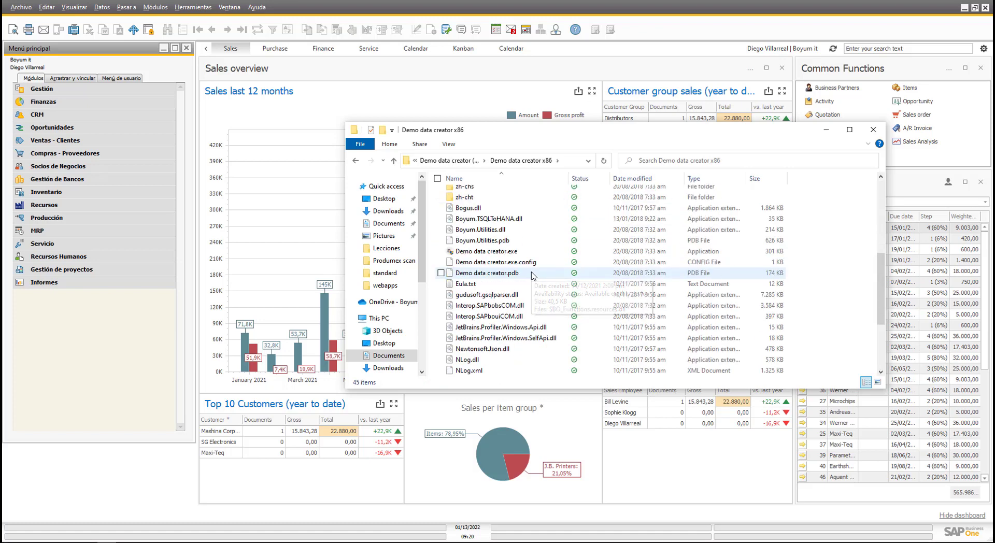
pyautogui.click(484, 253)
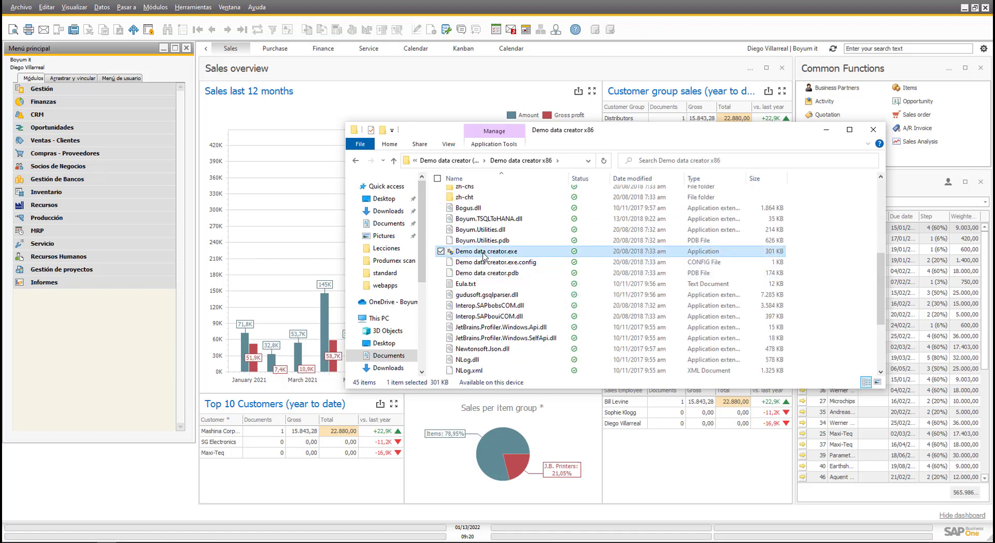
pyautogui.doubleClick(505, 254)
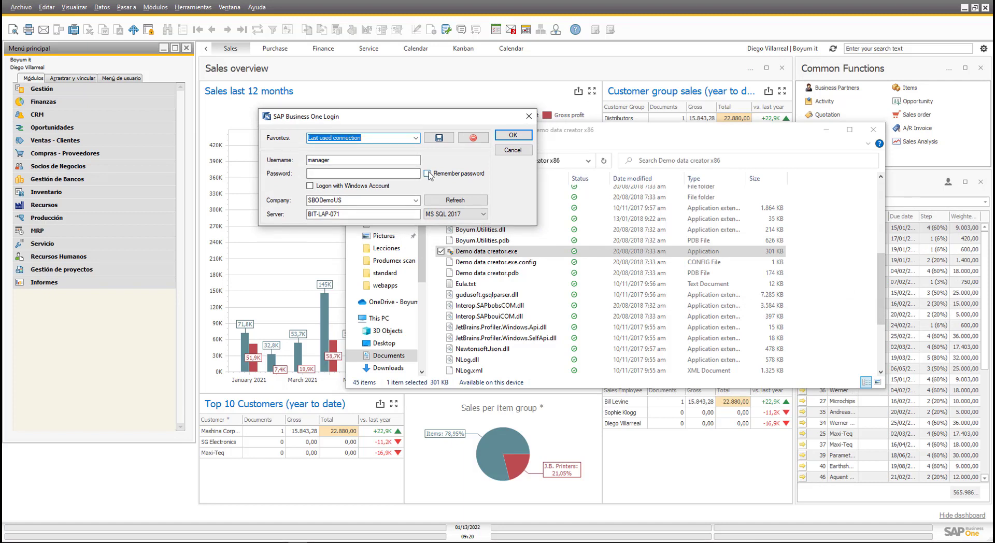
# Enter the login password for SBODemoUS and confirm the Login dialog.
pyautogui.click(411, 175)
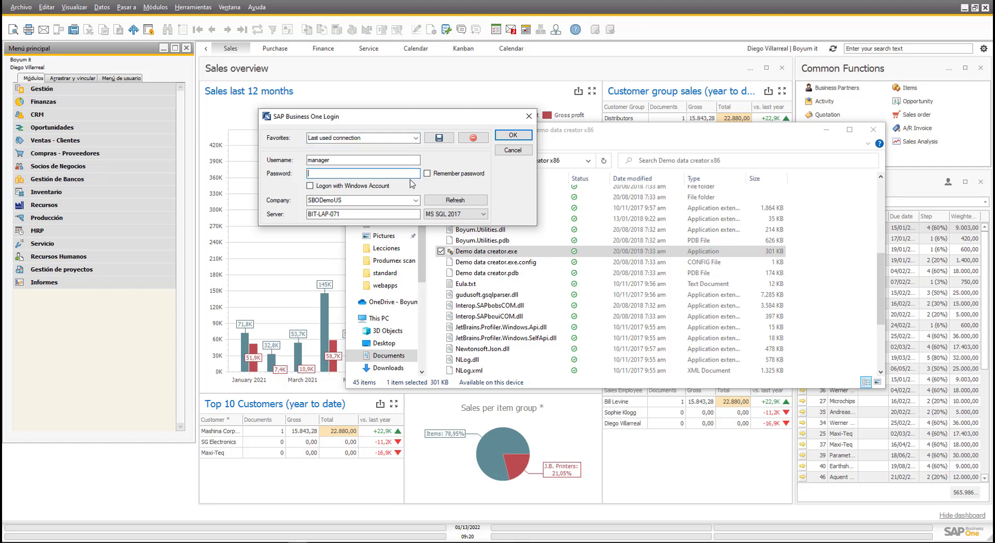
pyautogui.write('1234')
pyautogui.click(506, 135)
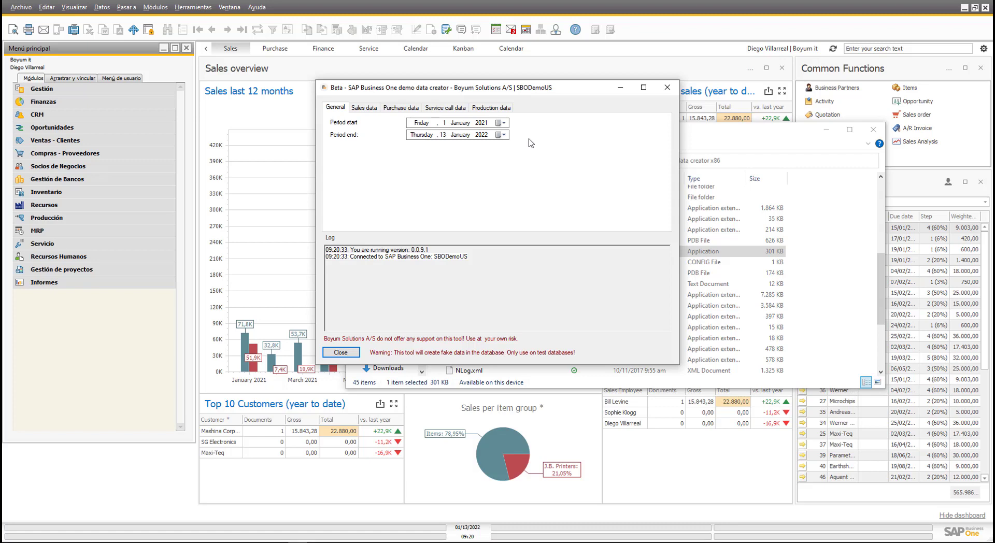
# Close the Demo data creator window and minimize the Explorer window.
pyautogui.click(667, 88)
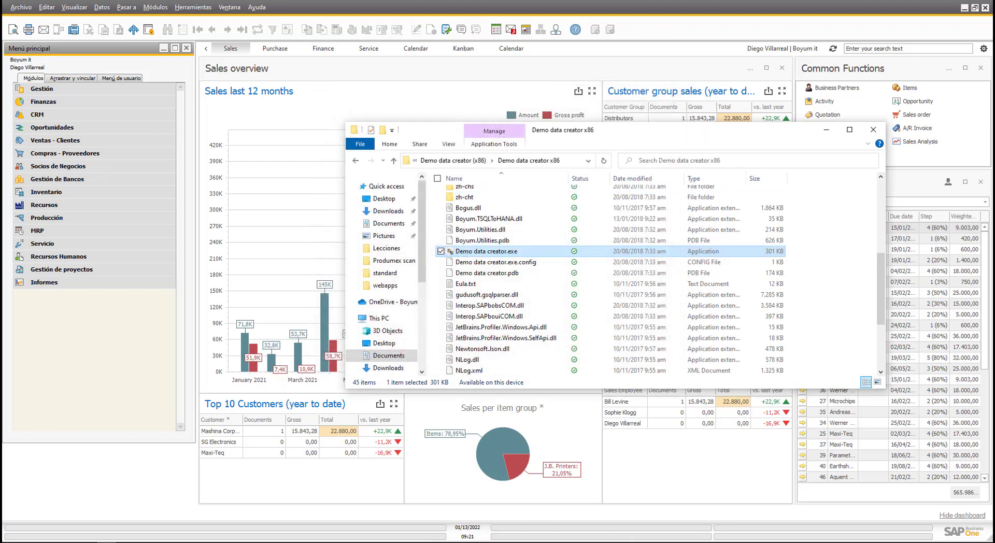
pyautogui.click(825, 132)
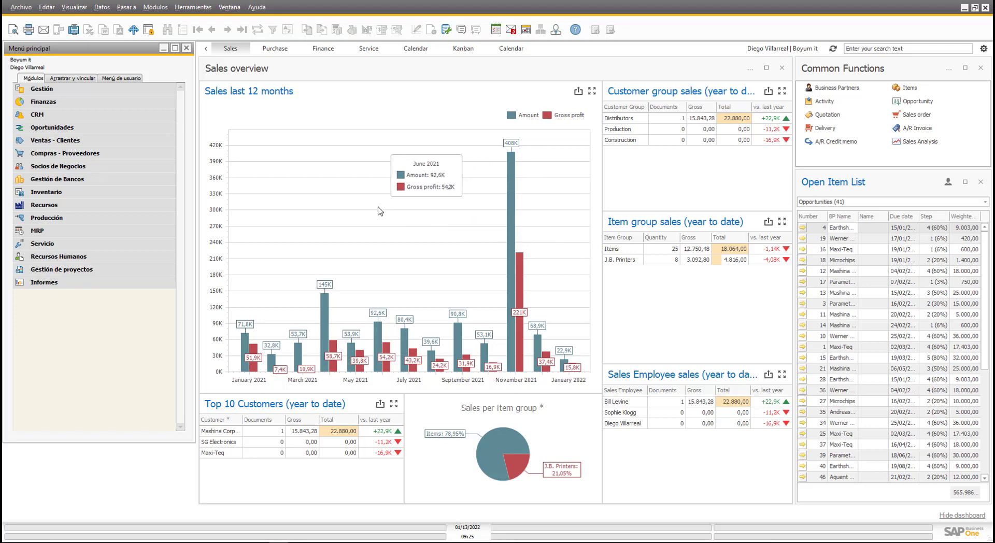
pyautogui.moveTo(319, 176)
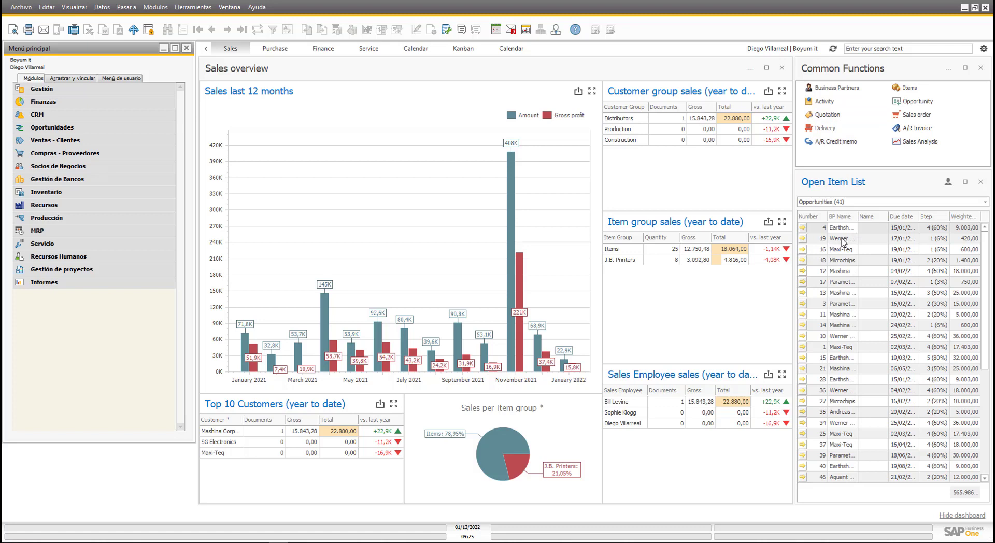
# Browse the Purchase, Finance and Service dashboards, ending on the Calendar tab.
pyautogui.click(273, 49)
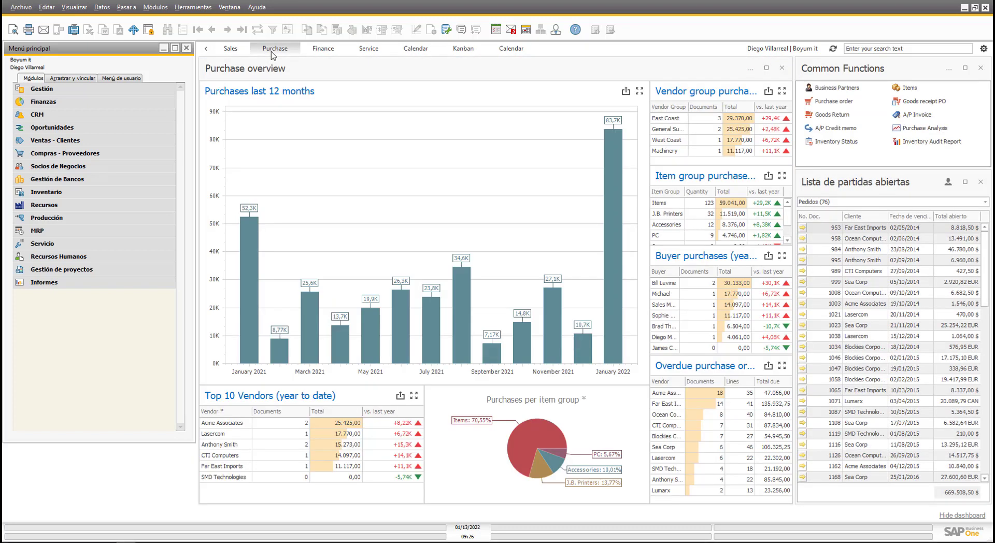
pyautogui.click(322, 52)
pyautogui.click(369, 49)
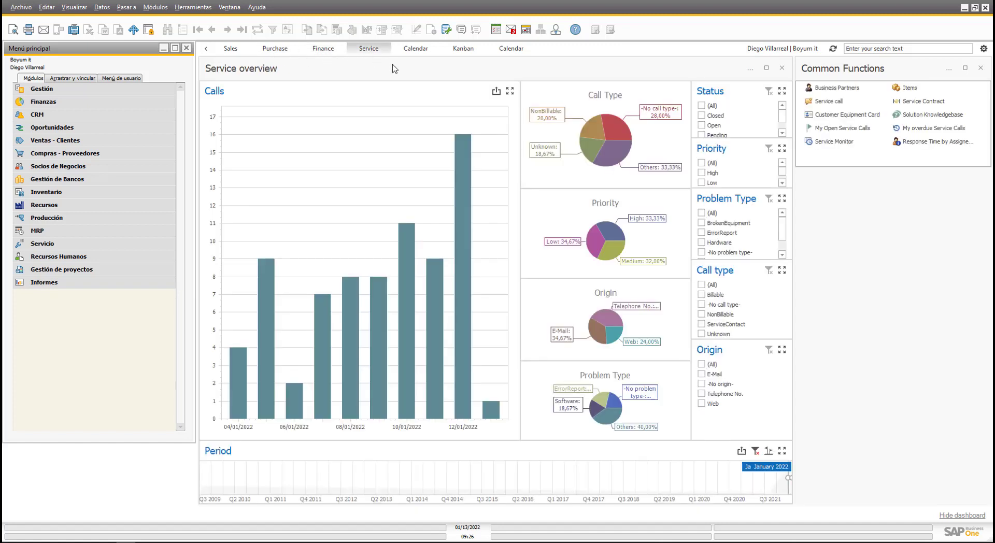
pyautogui.click(424, 50)
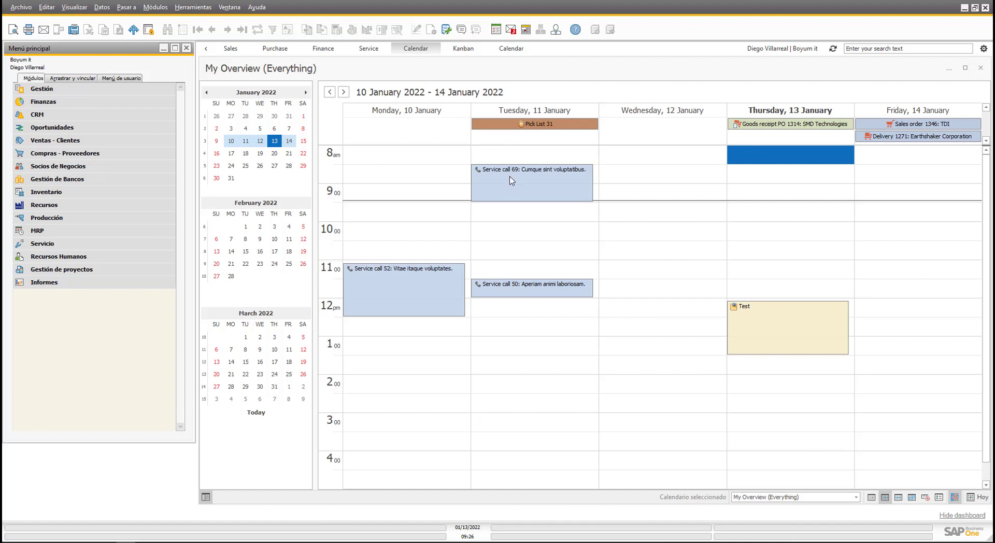
pyautogui.moveTo(511, 182)
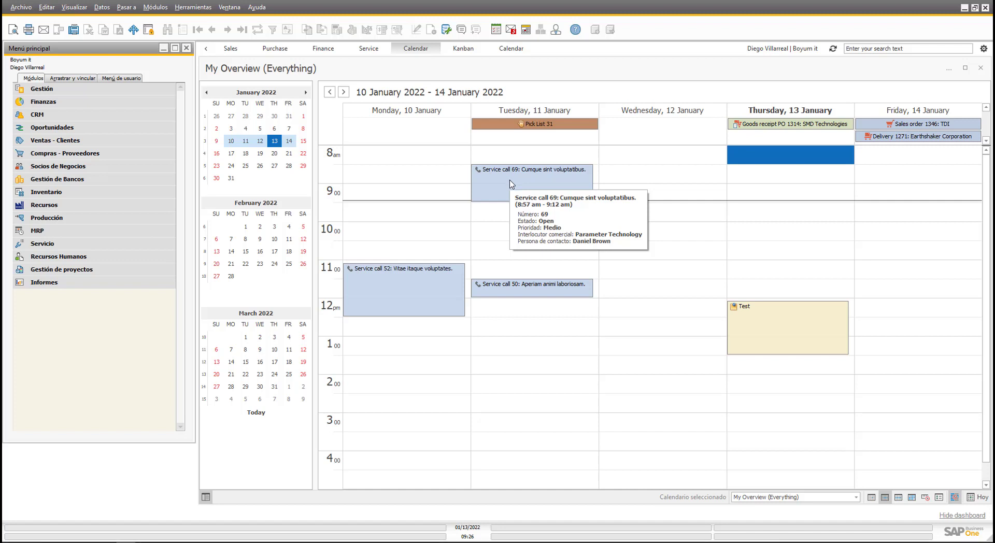
pyautogui.click(572, 193)
pyautogui.moveTo(574, 194)
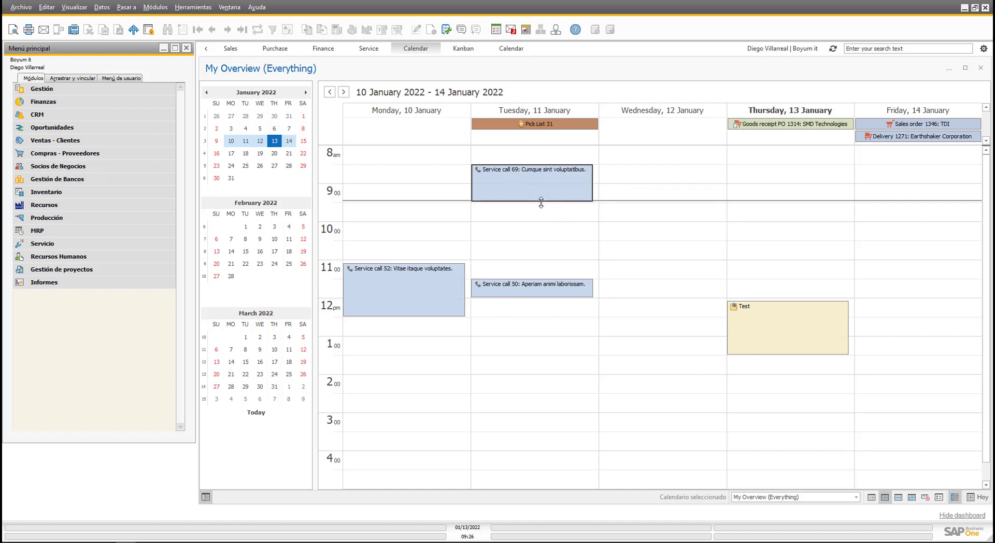
pyautogui.moveTo(541, 202); pyautogui.dragTo(531, 182)
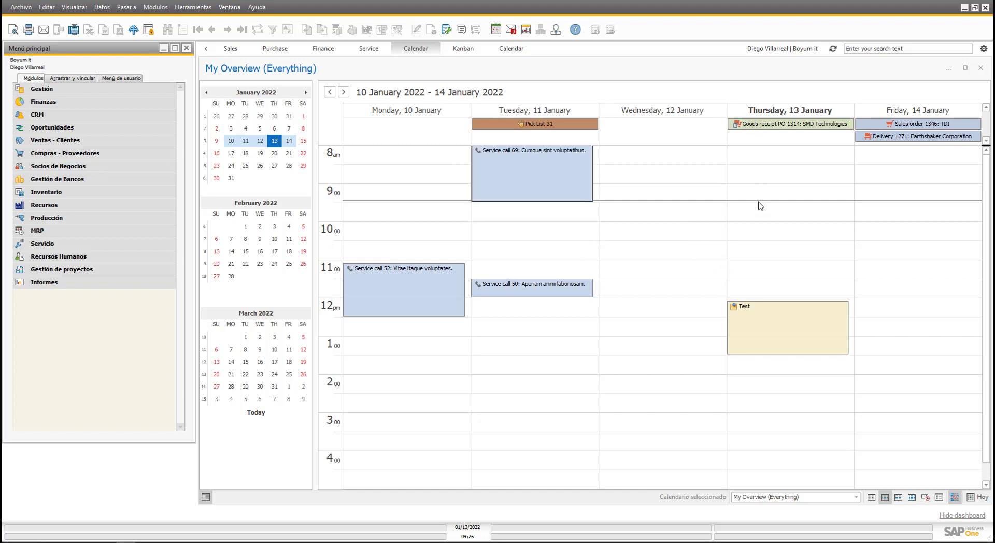
pyautogui.doubleClick(746, 317)
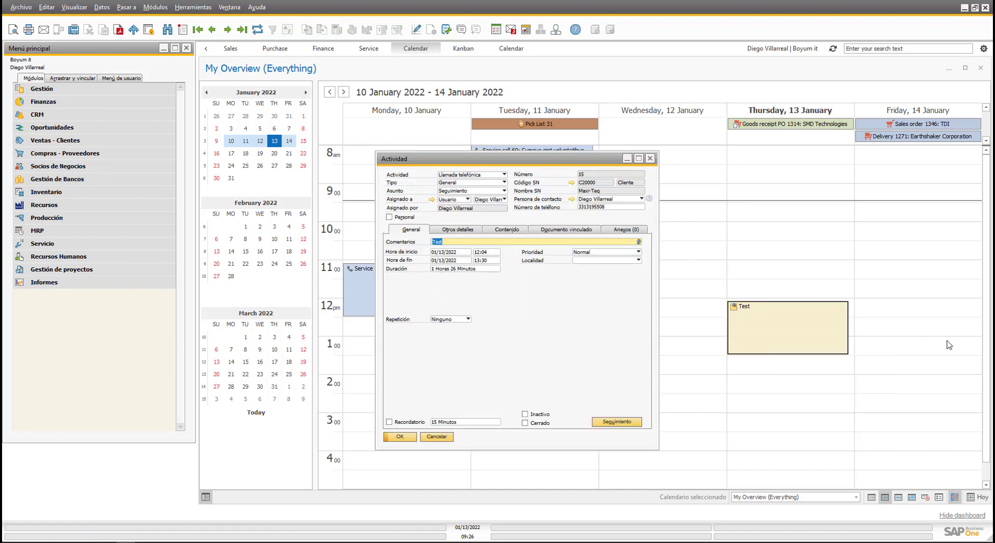
pyautogui.click(436, 436)
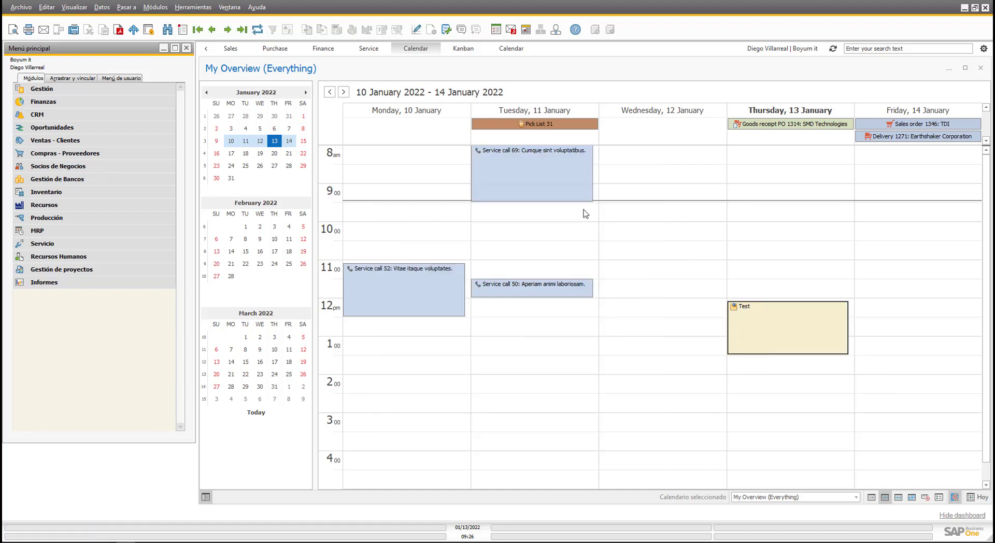
pyautogui.click(905, 126)
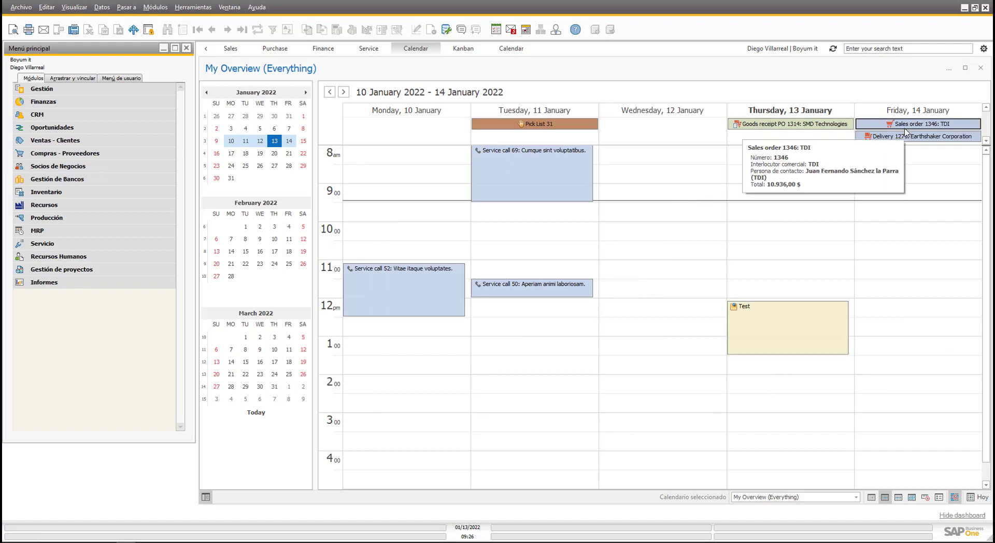
pyautogui.doubleClick(905, 126)
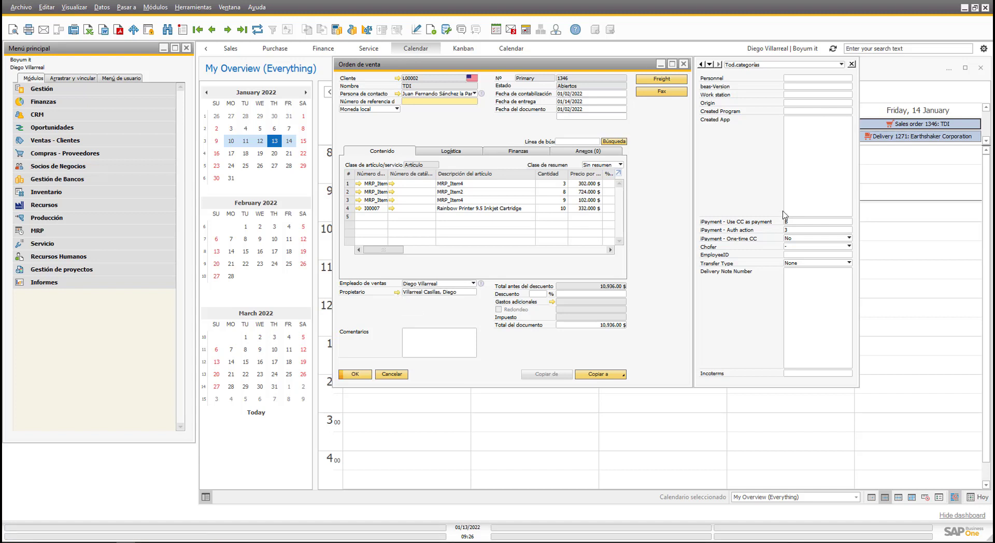
pyautogui.click(391, 374)
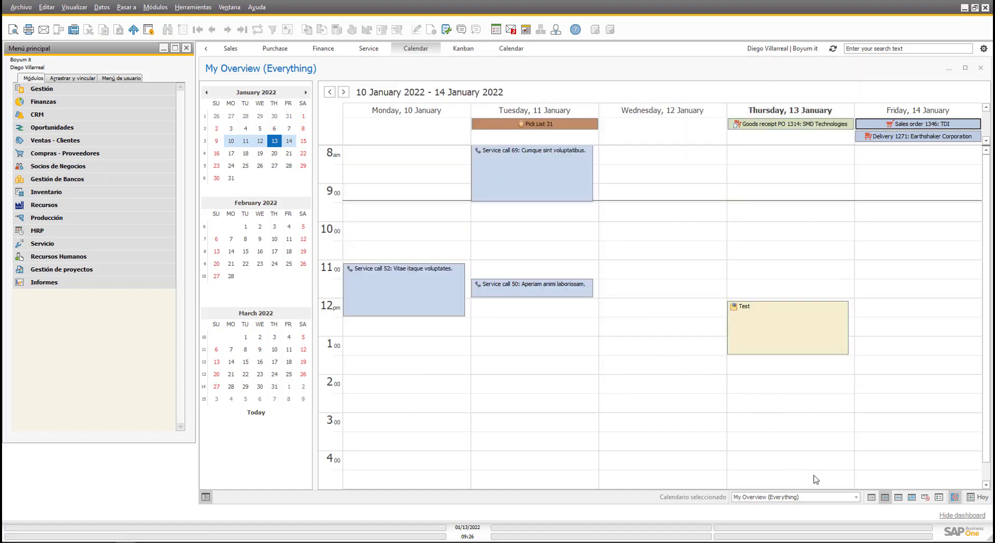
# Try the Manager Employee and Manager Service calendars, then select My Purchase Overview.
pyautogui.click(855, 497)
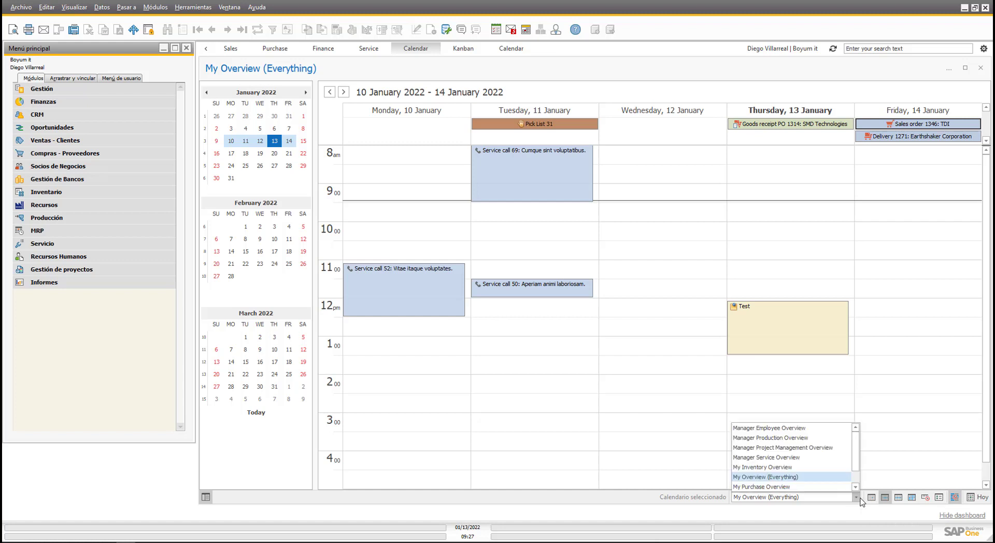
pyautogui.click(757, 428)
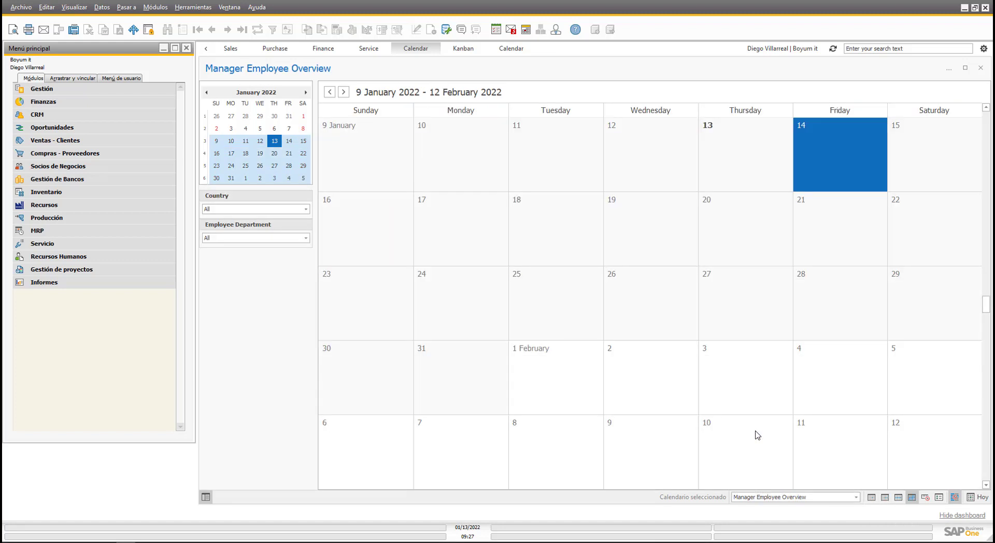
pyautogui.click(844, 498)
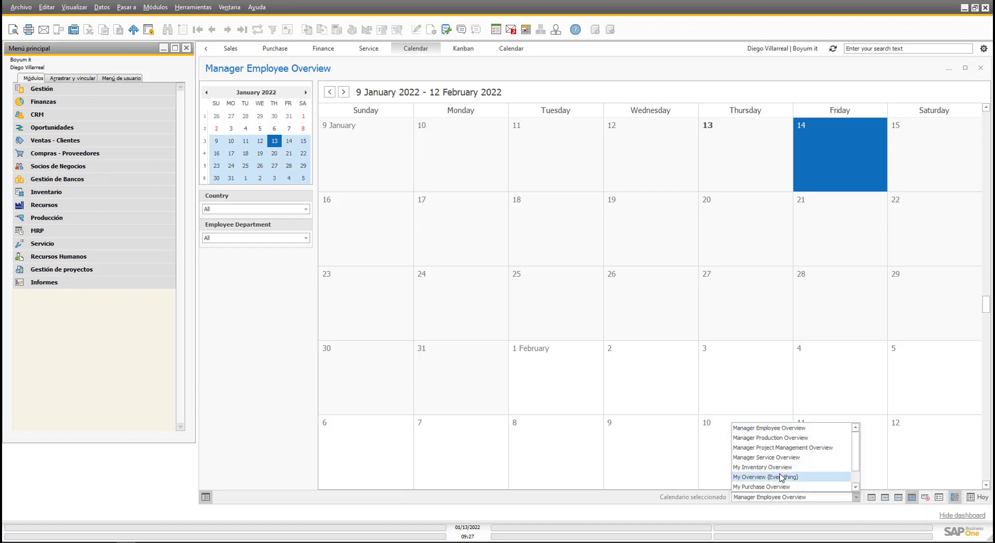
pyautogui.click(780, 459)
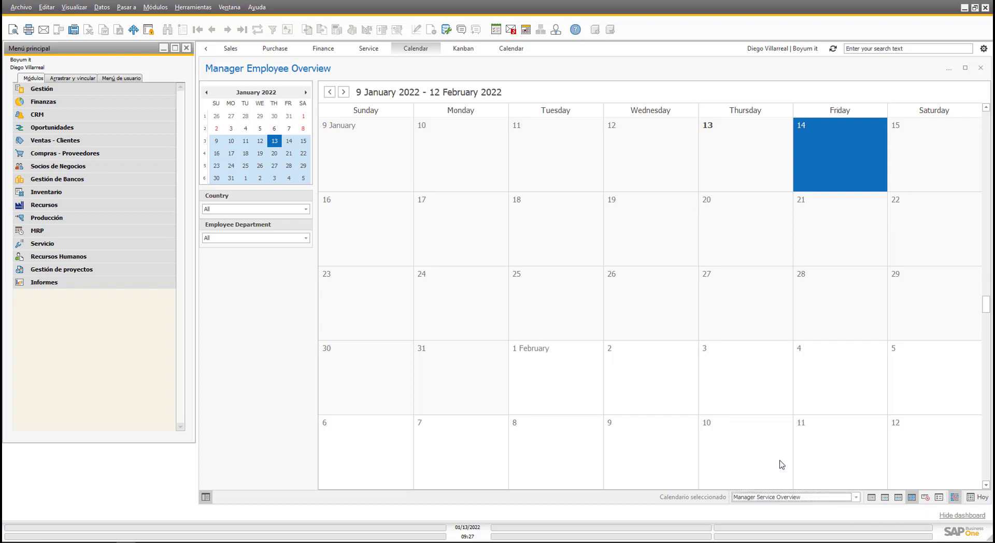
pyautogui.click(828, 497)
pyautogui.click(829, 487)
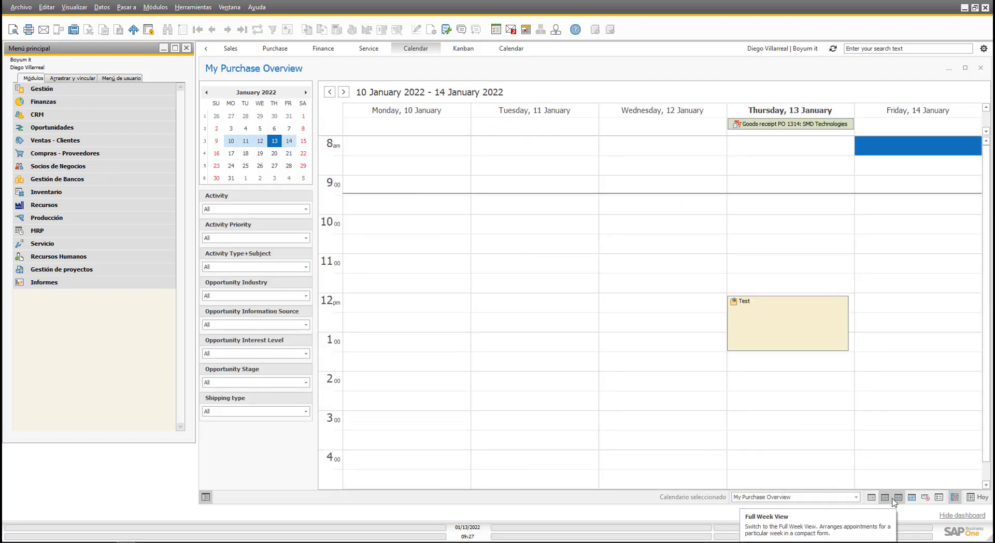
# Try Day, Work Week and Month views, settling on the 9–15 January week view.
pyautogui.click(871, 499)
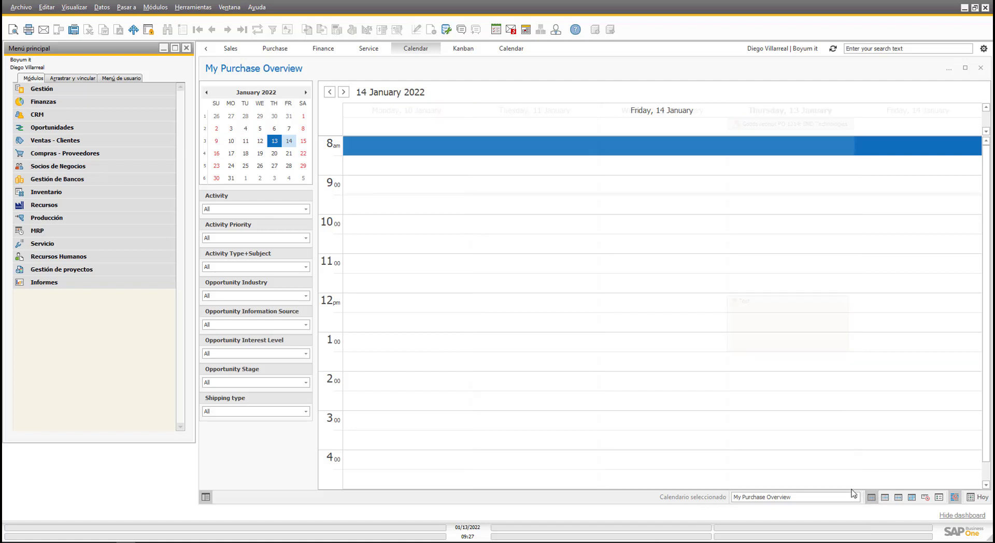
pyautogui.click(885, 497)
pyautogui.click(898, 497)
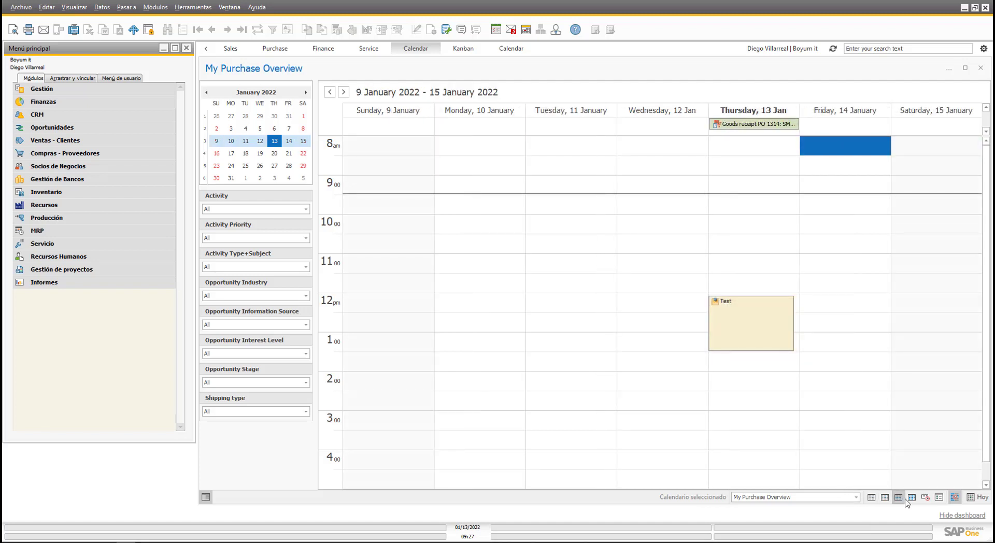
pyautogui.click(912, 497)
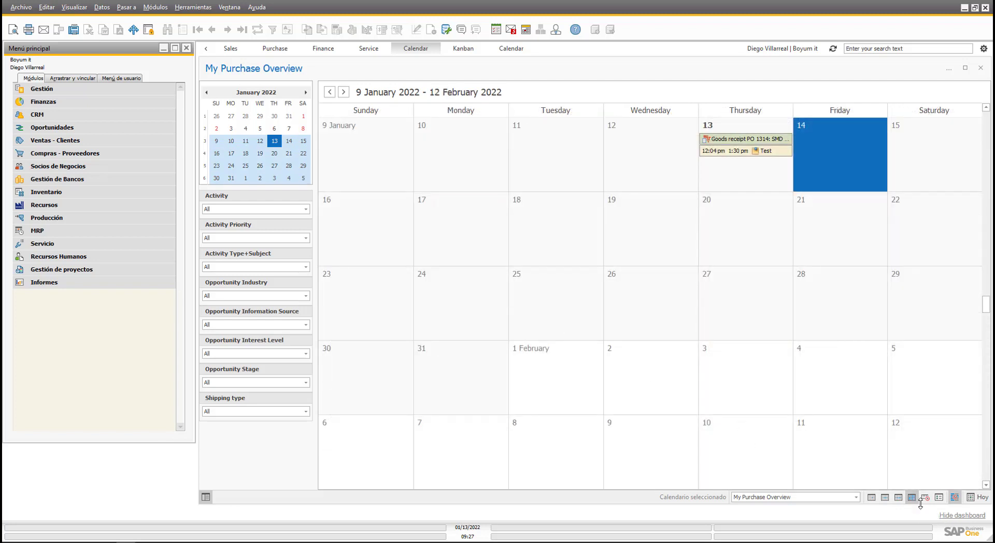
pyautogui.click(898, 498)
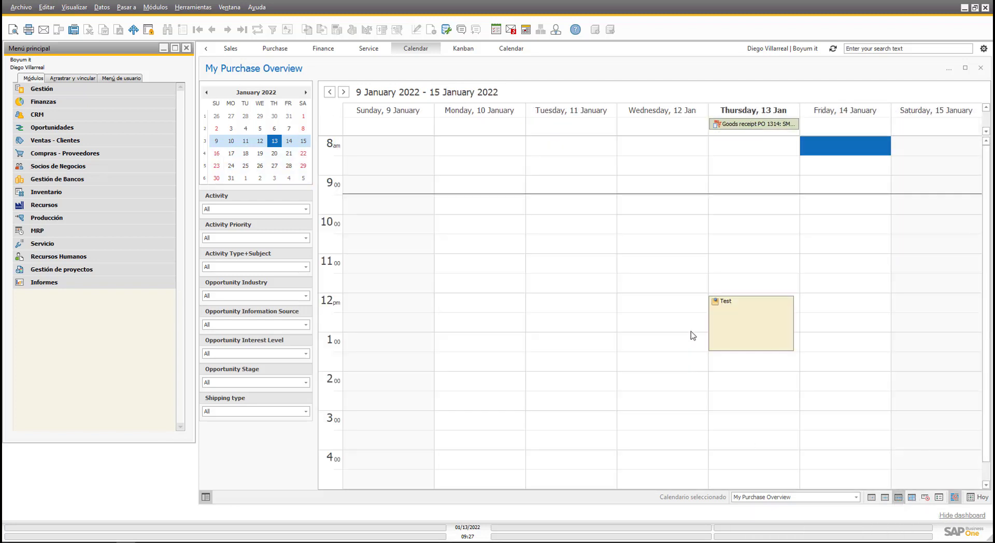
pyautogui.click(948, 69)
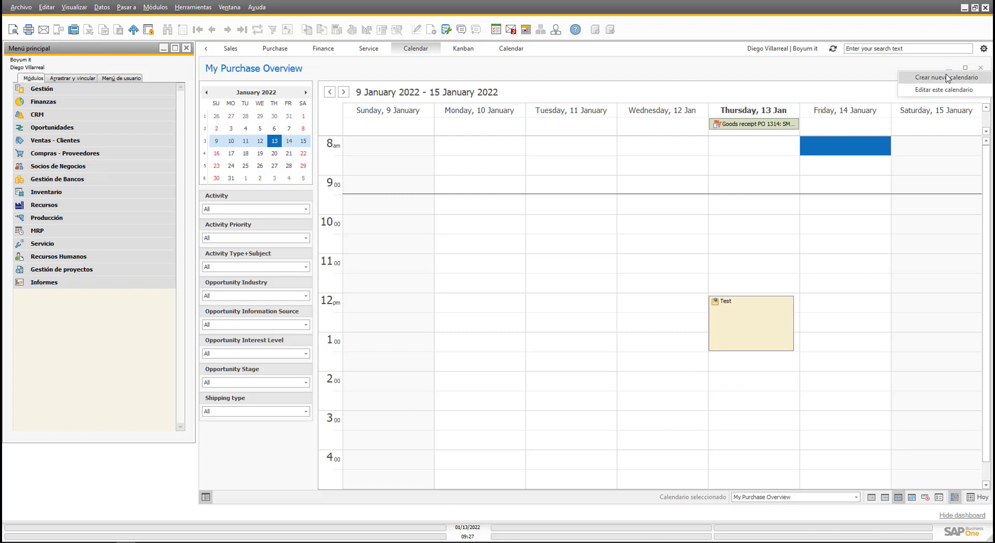
pyautogui.click(945, 90)
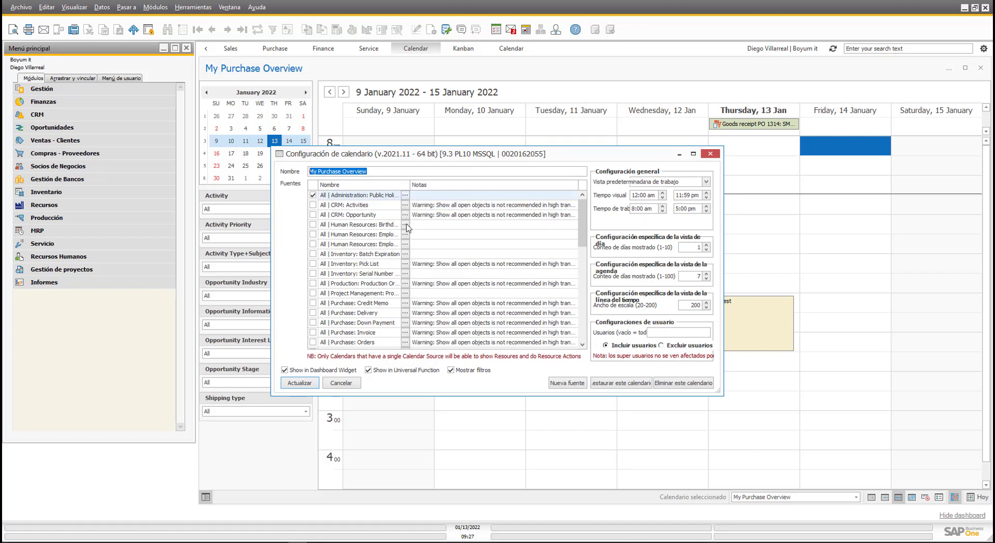
pyautogui.click(342, 383)
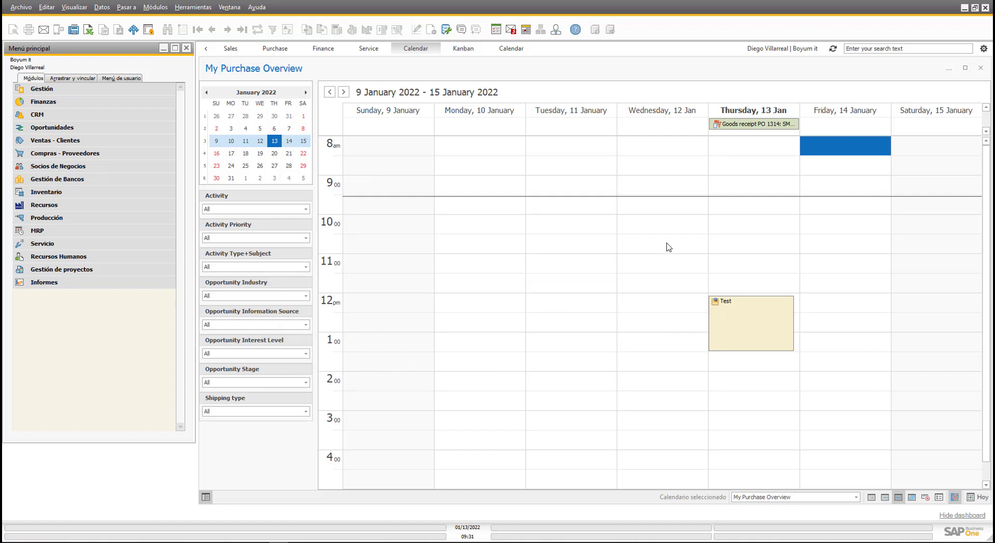
pyautogui.click(983, 48)
pyautogui.click(936, 62)
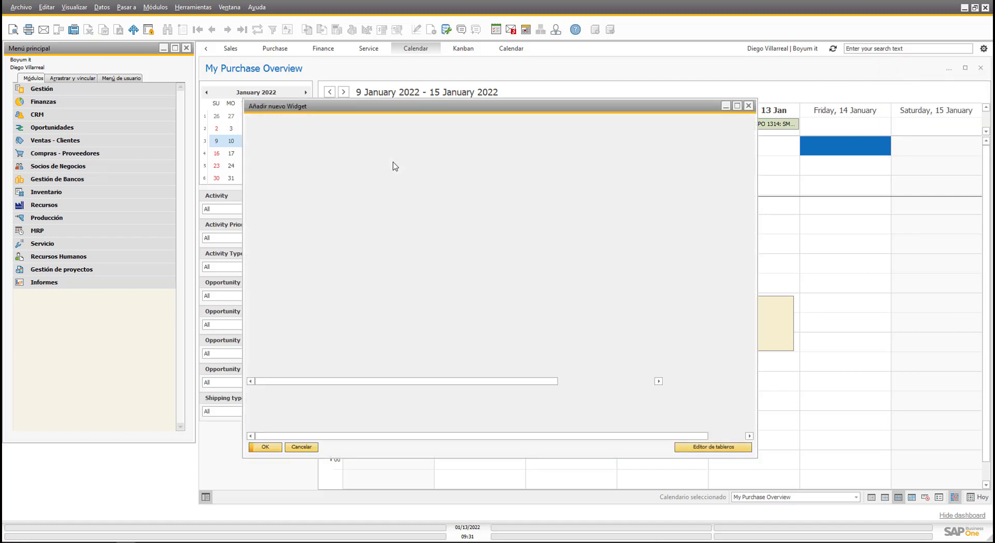
pyautogui.click(299, 447)
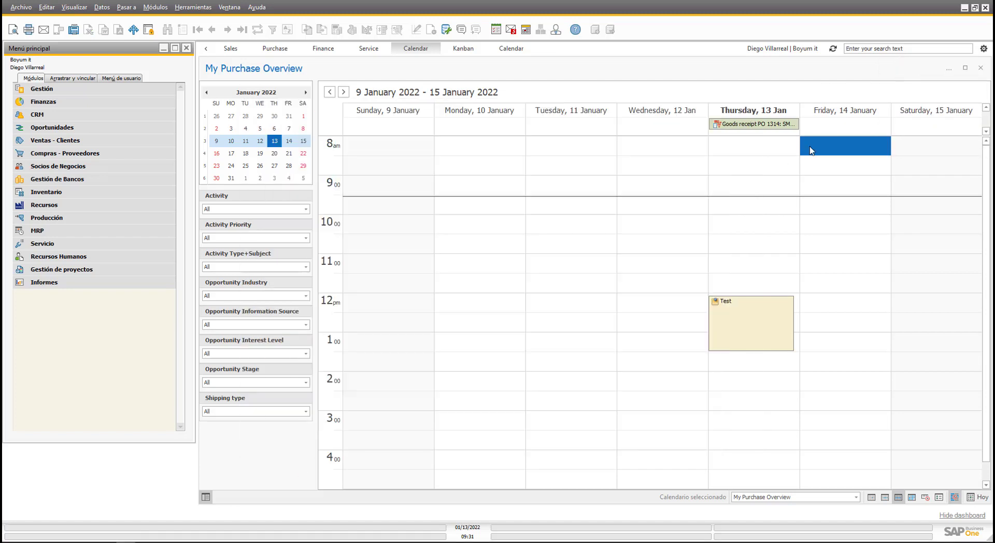
pyautogui.click(983, 49)
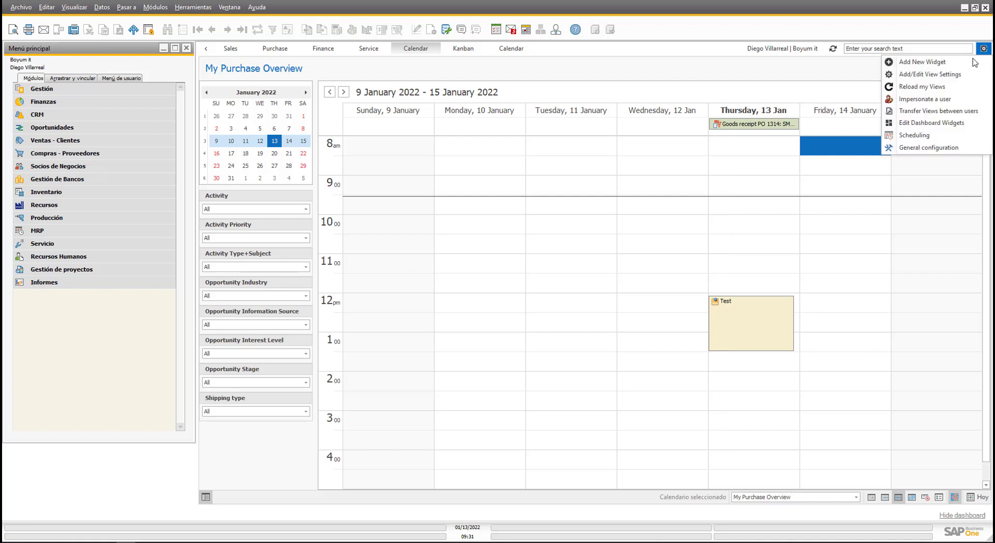
pyautogui.click(937, 72)
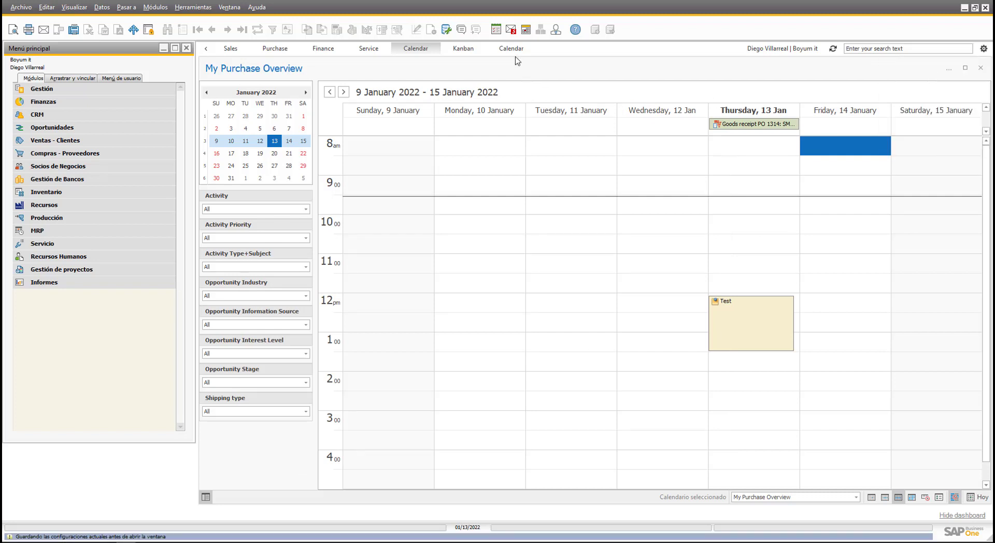
# Add and save a dashboard tab titled Mivista in Definiciones, then open it.
pyautogui.click(577, 73)
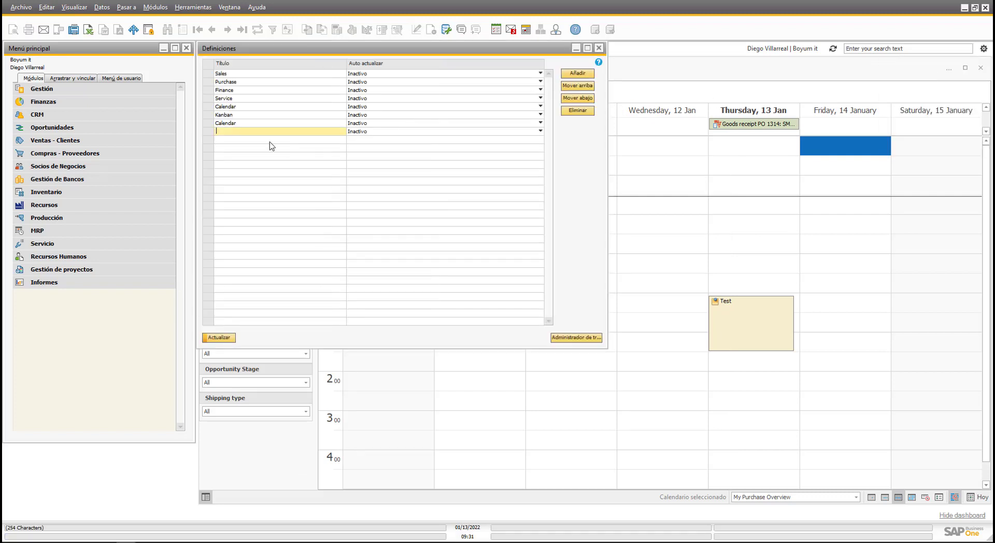
pyautogui.write('Mivista')
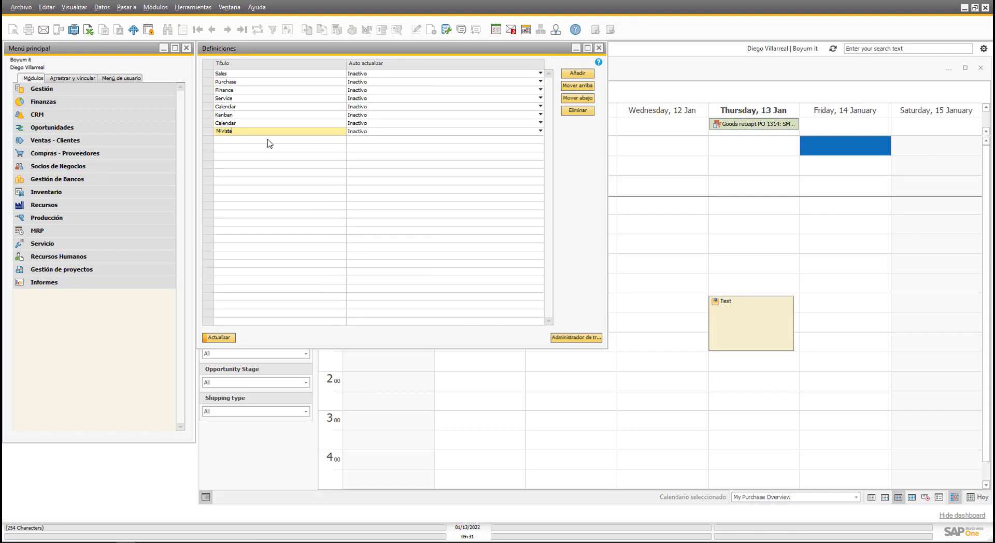
pyautogui.press('Return')
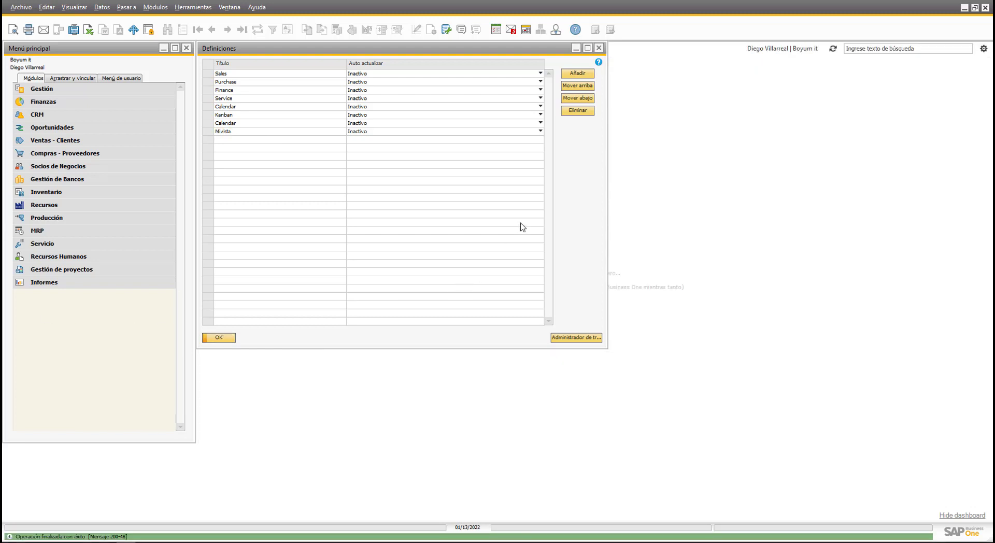
pyautogui.click(229, 337)
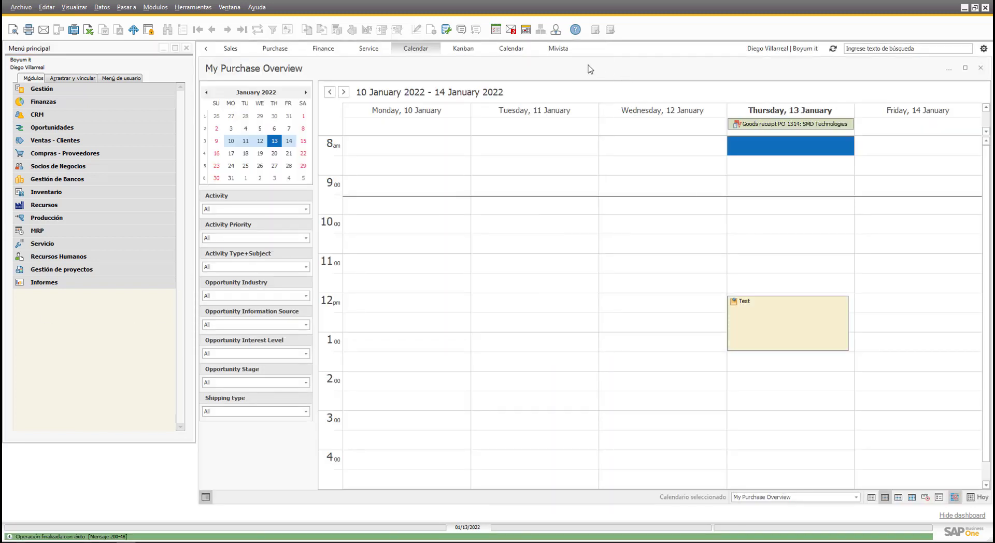
pyautogui.click(561, 50)
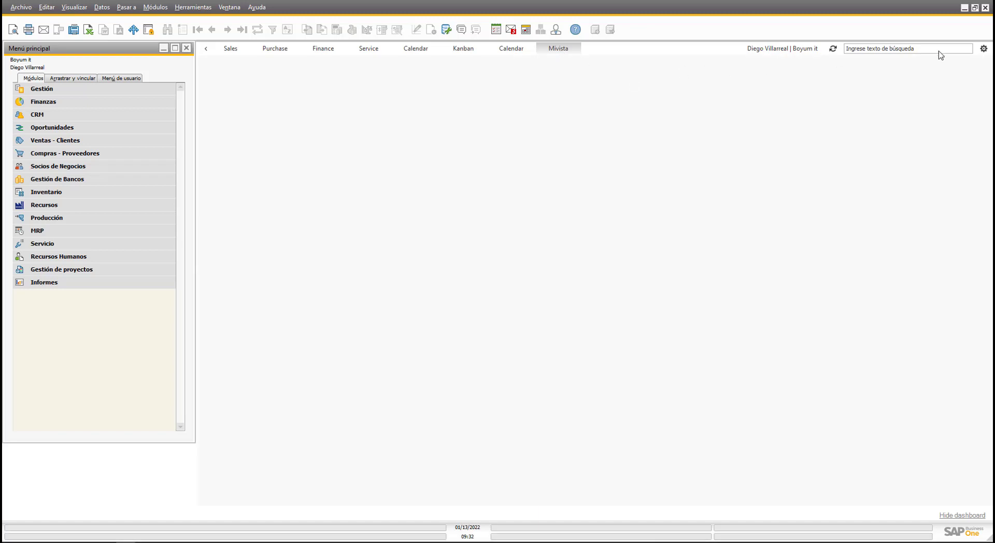
# Add a Tablero Kanban widget to the Mivista tab through Añadir nuevo Widget.
pyautogui.click(984, 49)
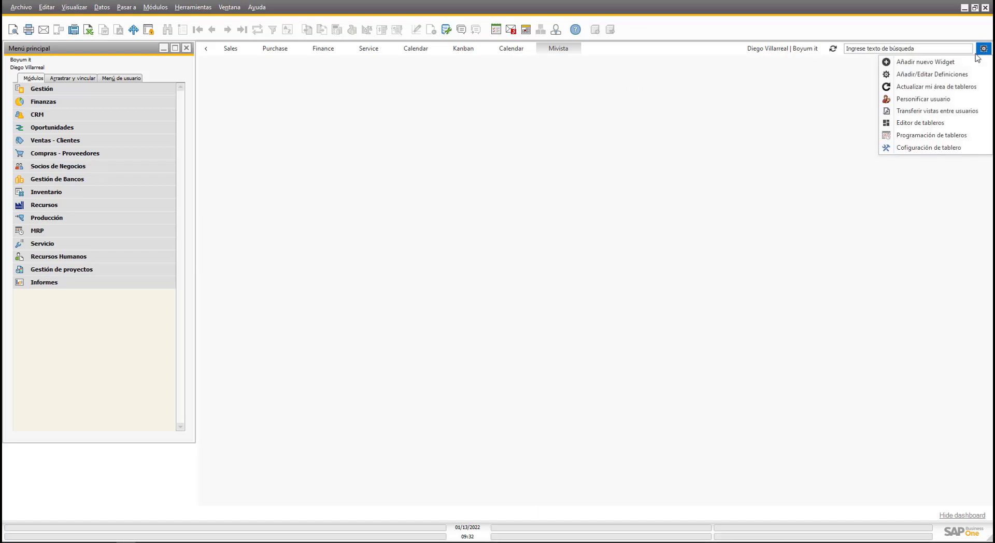
pyautogui.click(940, 62)
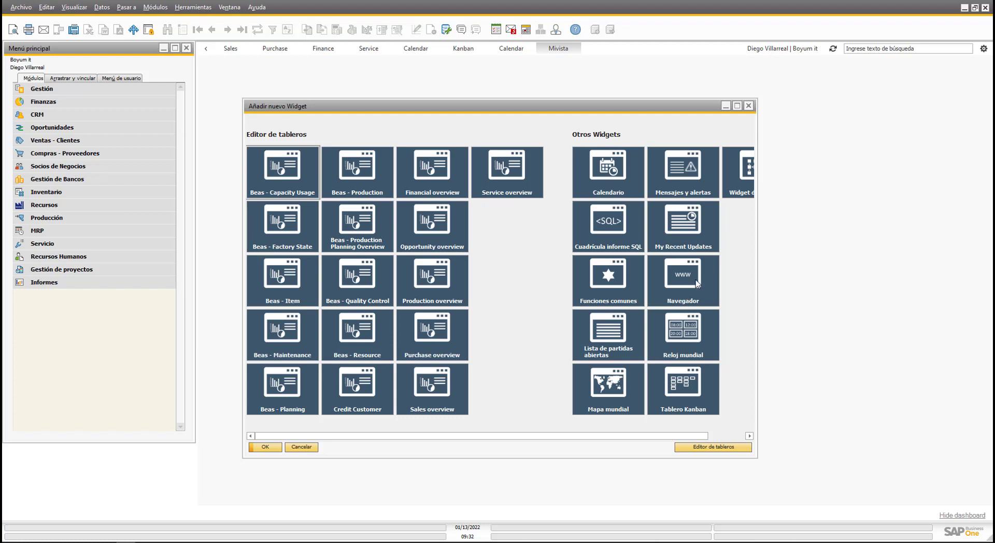
pyautogui.click(694, 395)
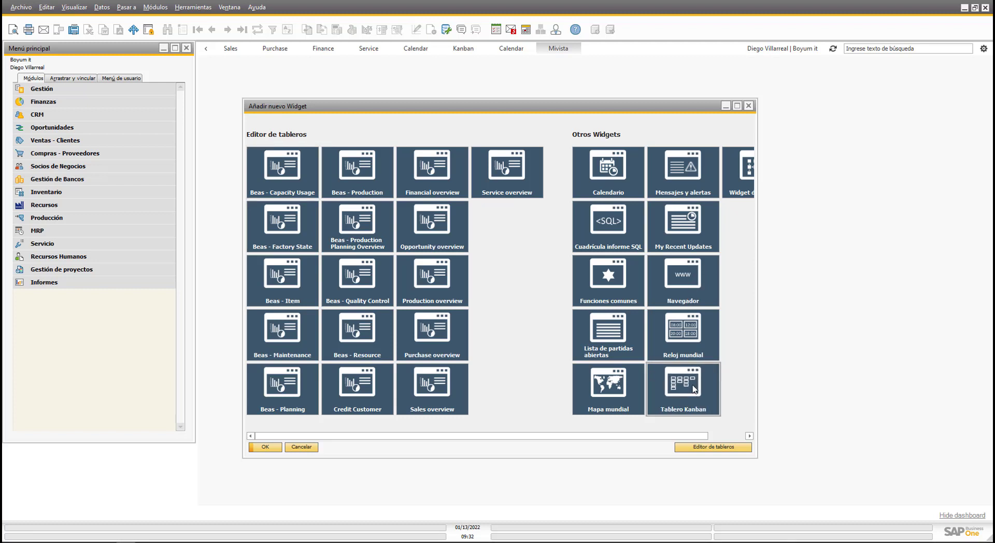
pyautogui.click(265, 447)
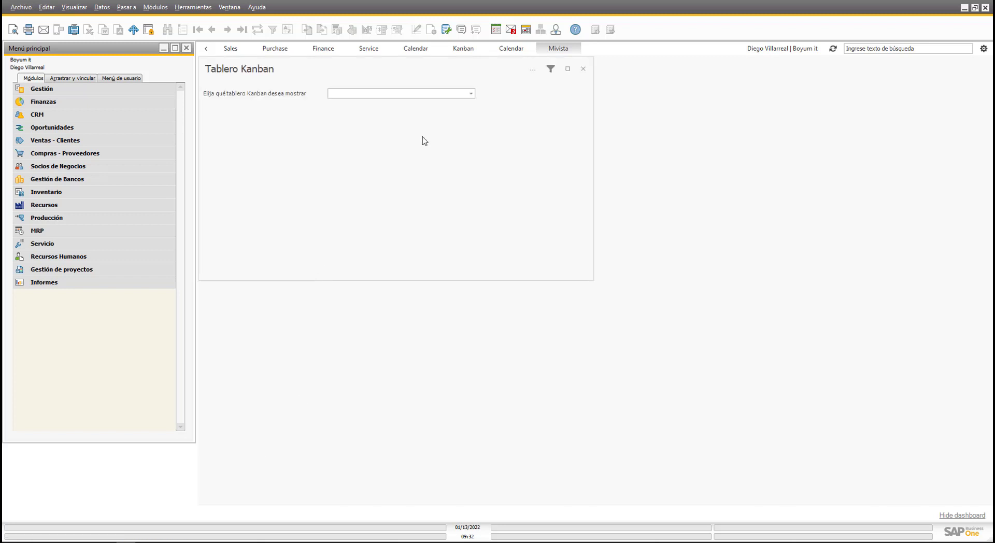
# Show the Sales Opportunities board, enlarge the widget, and move Opp. 14 to 2nd Meeting.
pyautogui.click(471, 94)
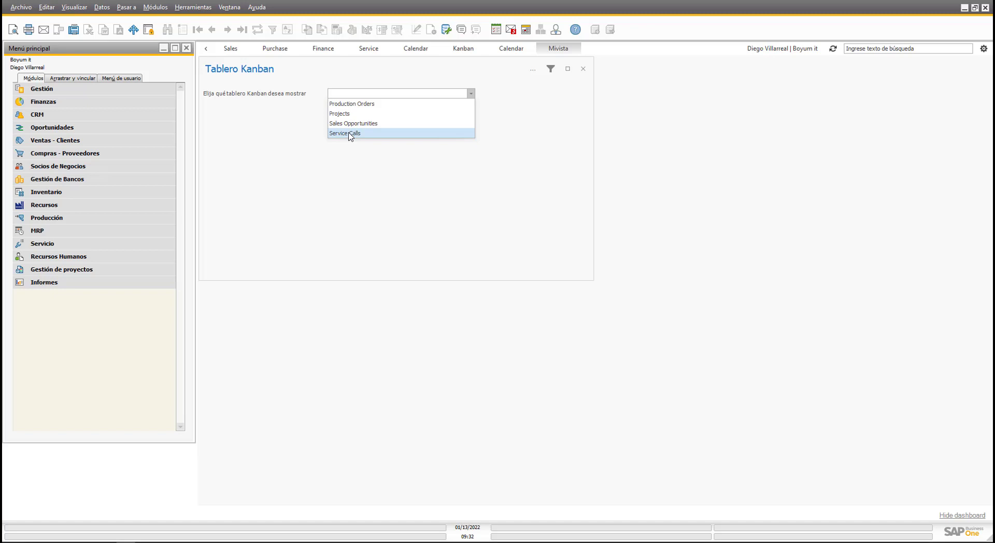
pyautogui.click(351, 125)
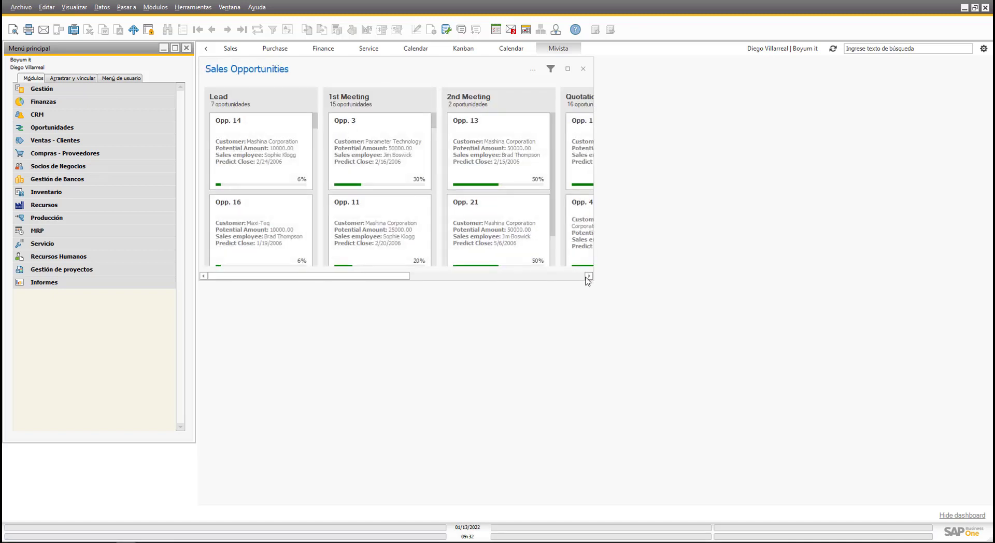
pyautogui.moveTo(595, 285); pyautogui.dragTo(756, 378)
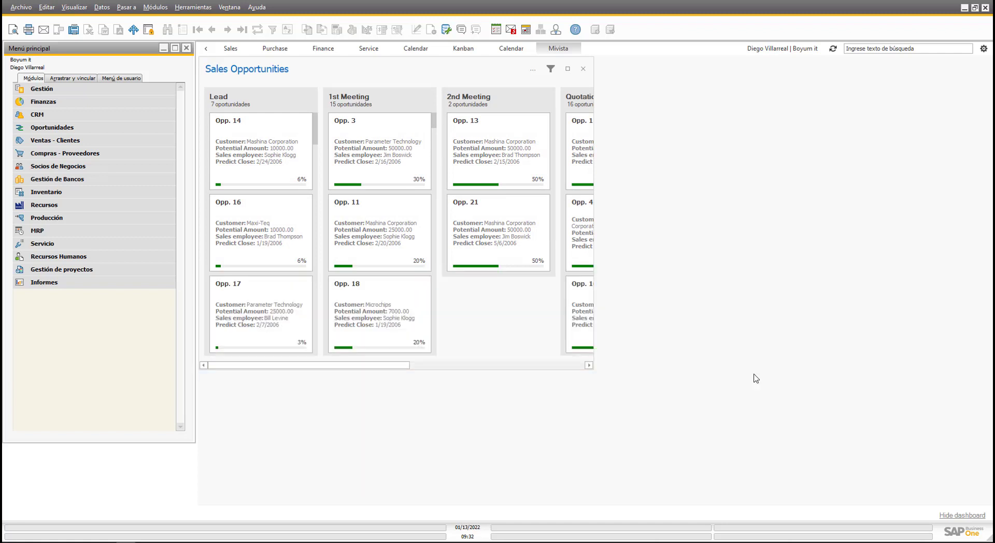
pyautogui.moveTo(597, 377); pyautogui.dragTo(988, 502)
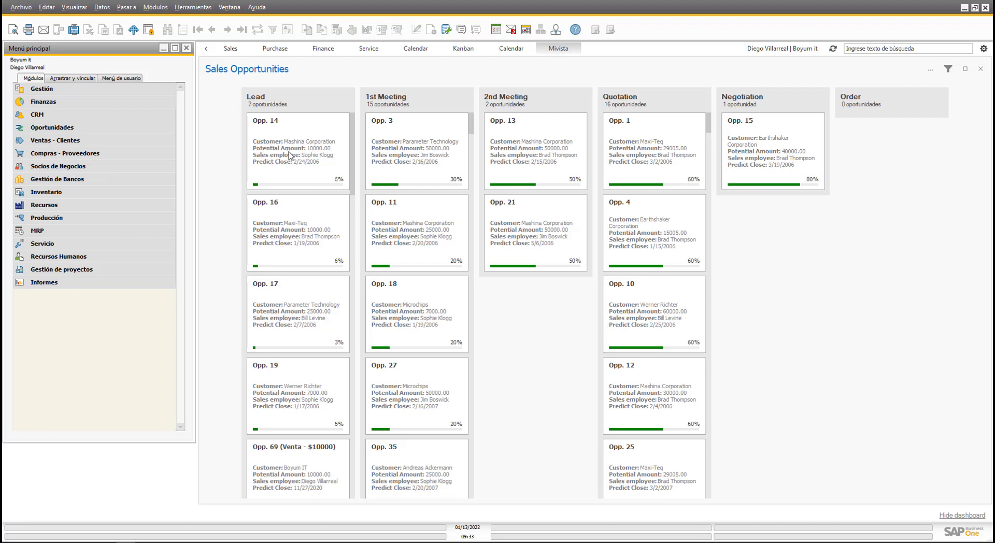
pyautogui.moveTo(290, 155); pyautogui.dragTo(517, 344)
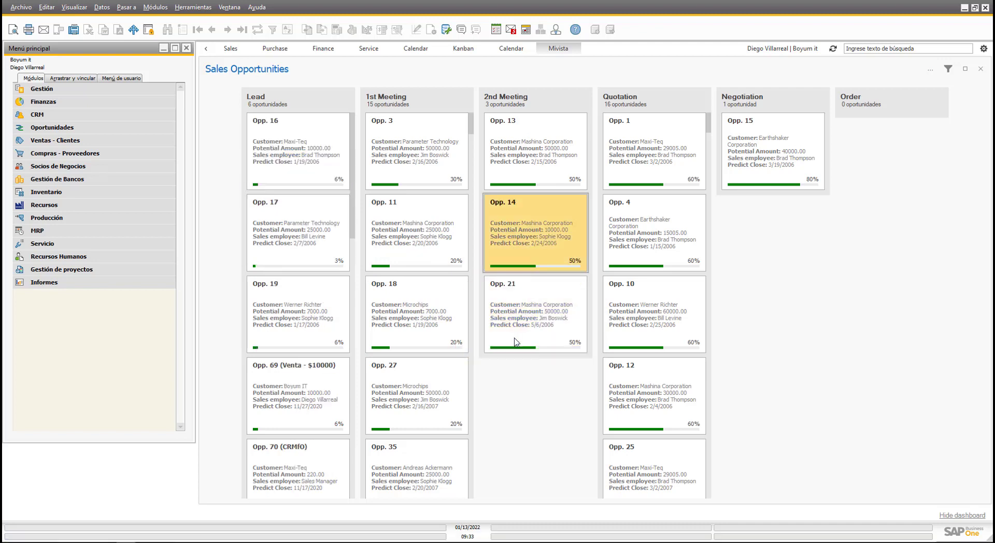
# Review opportunity 14's general and Etapas details, then close it without saving.
pyautogui.doubleClick(572, 259)
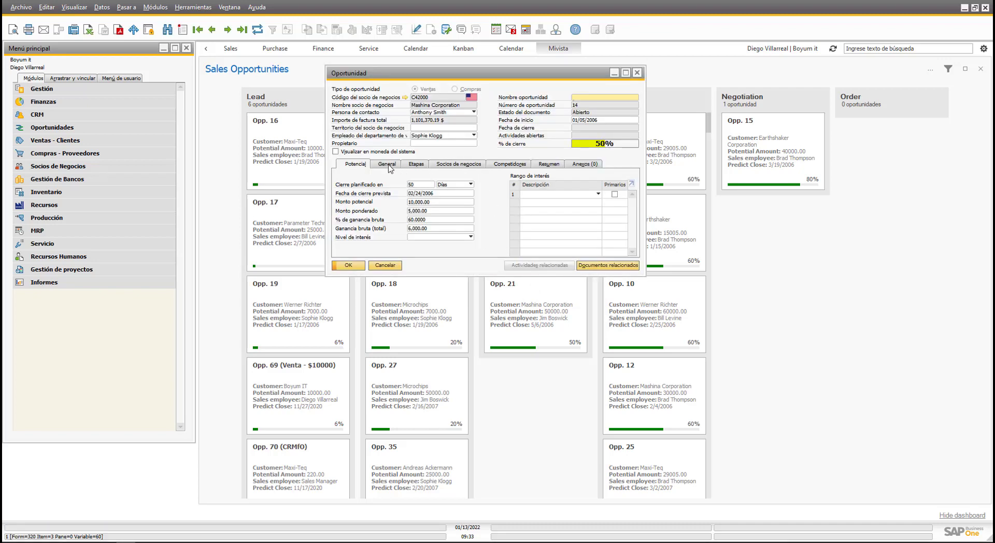
pyautogui.click(387, 163)
pyautogui.click(419, 164)
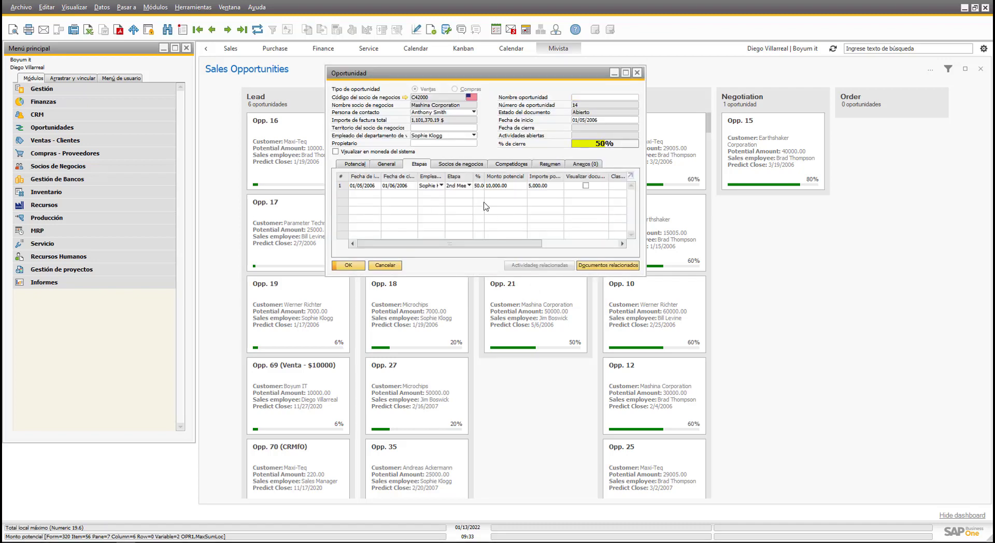
pyautogui.click(393, 267)
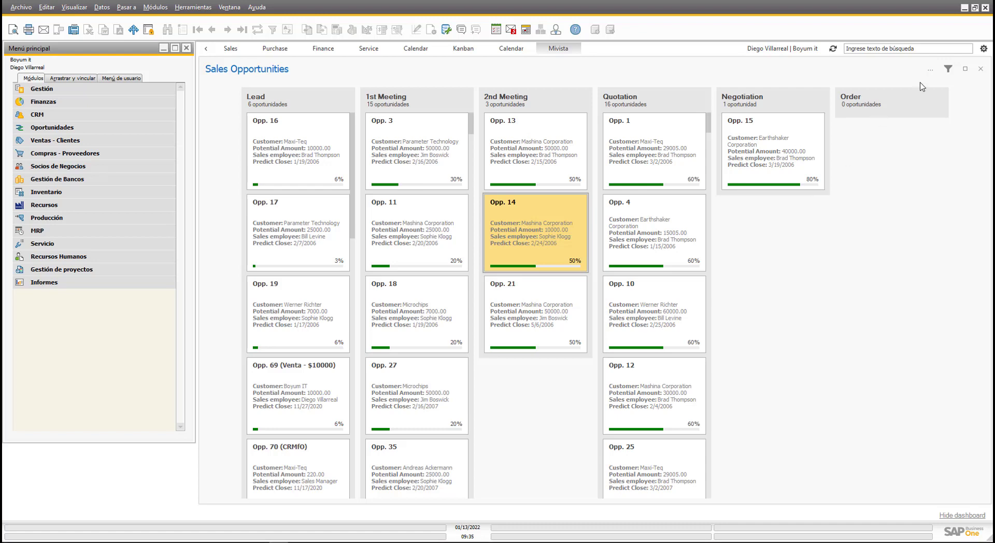
# Open the Kanban board configuration via Editar este tablero Kanban and cancel it unchanged.
pyautogui.click(930, 69)
pyautogui.click(904, 104)
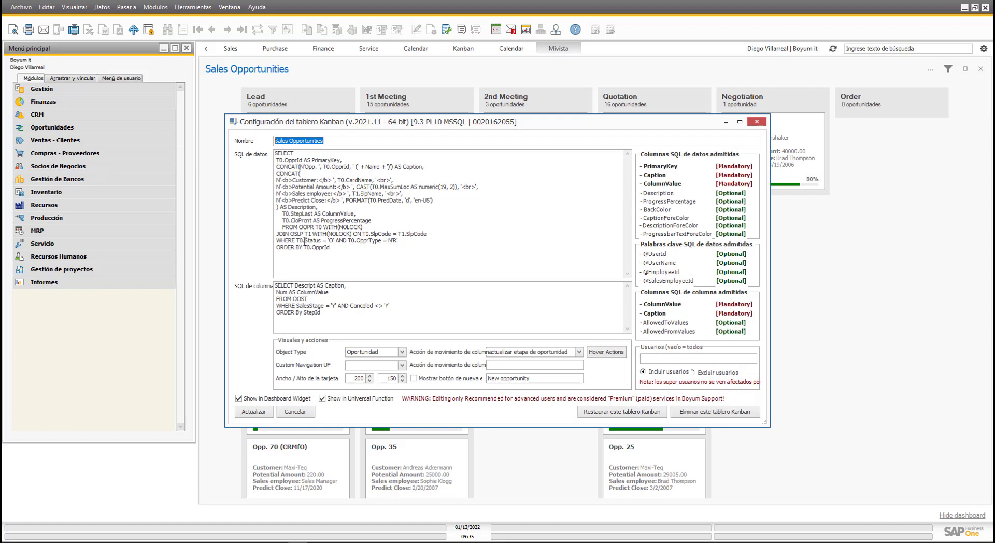
pyautogui.click(295, 411)
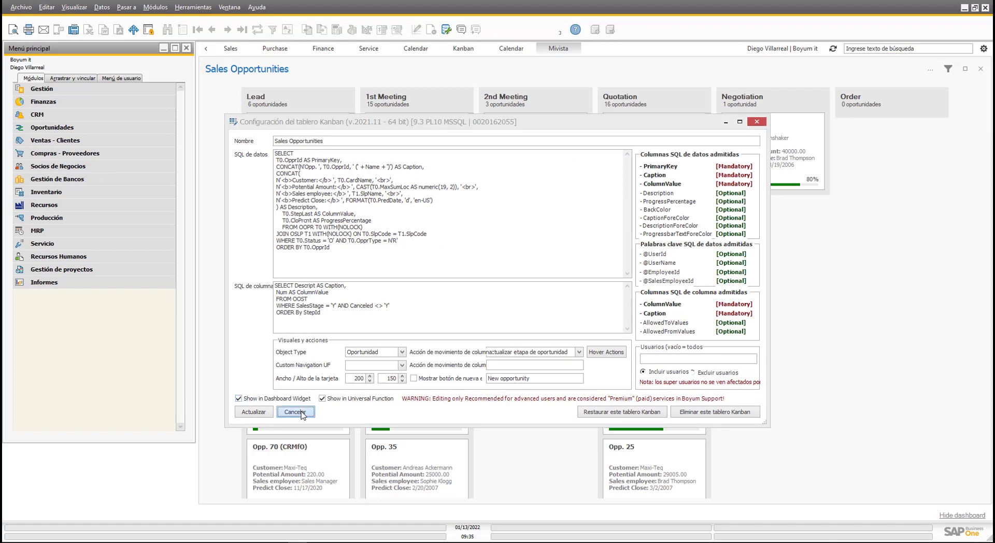
# Remove the Sales Opportunities Kanban widget from Mivista and confirm the removal.
pyautogui.click(980, 68)
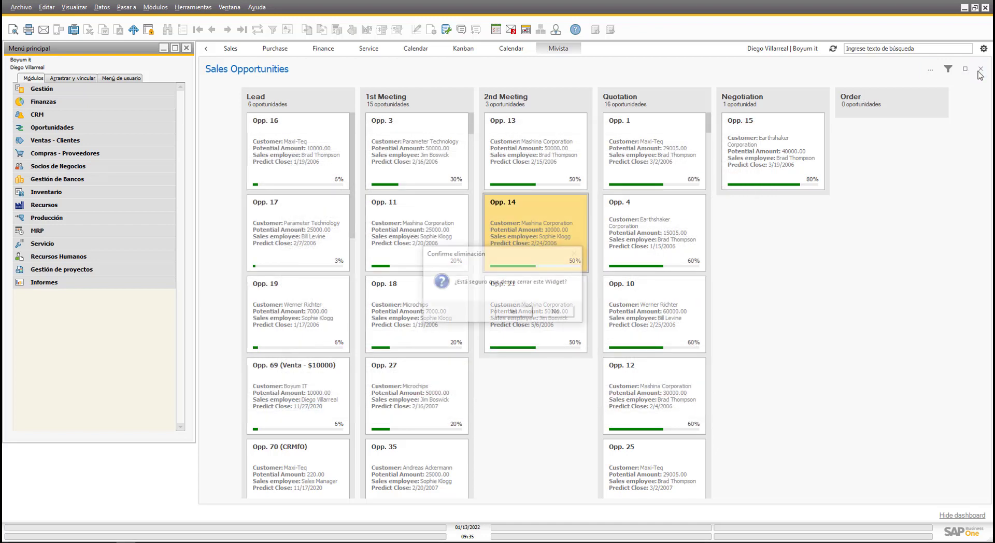
pyautogui.click(514, 313)
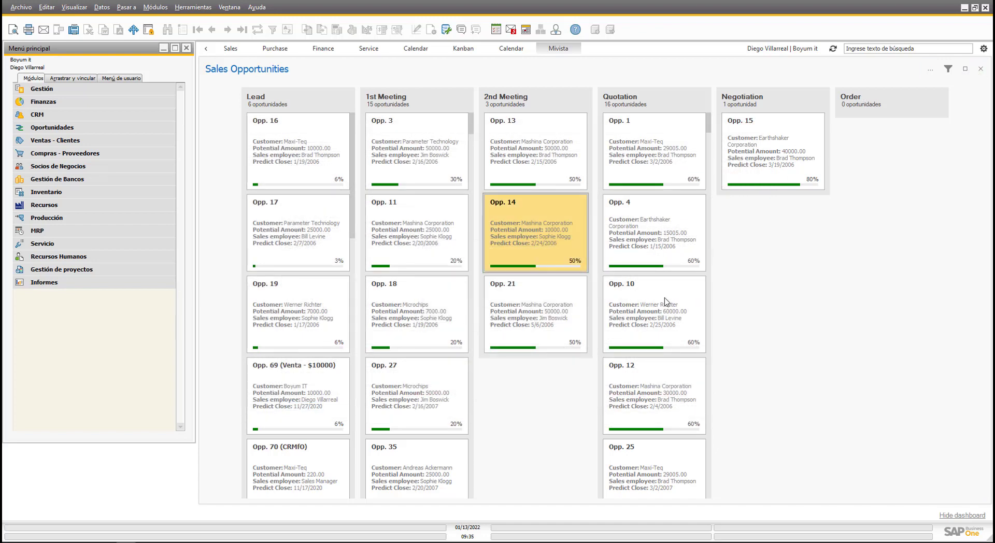
pyautogui.click(985, 50)
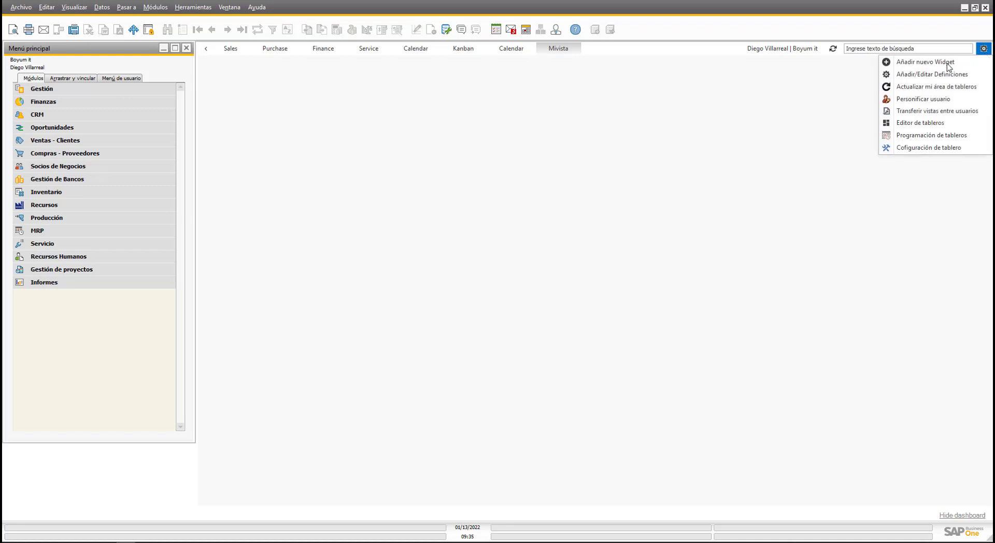
# Add a process flow widget showing Sales Process to Mivista and enlarge its panel.
pyautogui.click(934, 63)
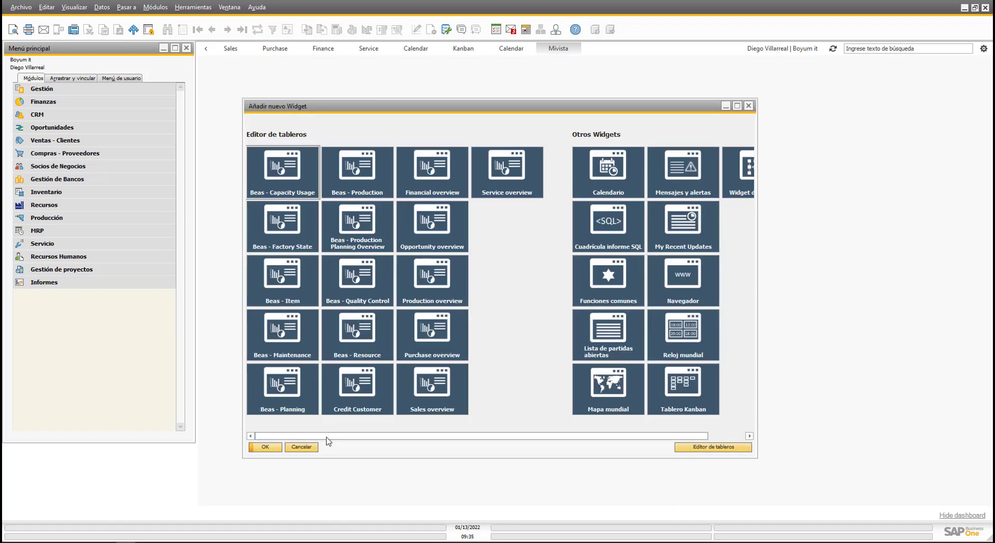
pyautogui.moveTo(327, 437); pyautogui.dragTo(393, 437)
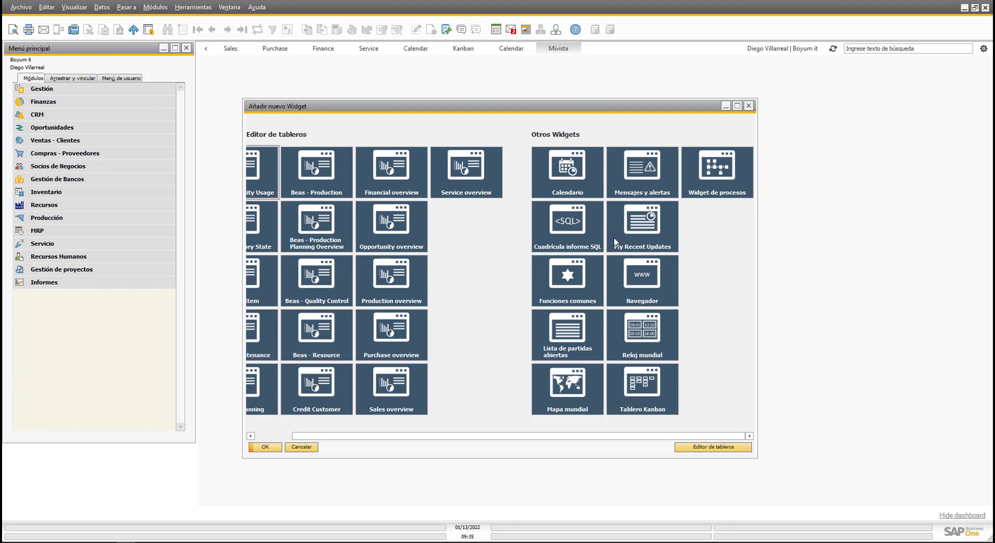
pyautogui.click(701, 177)
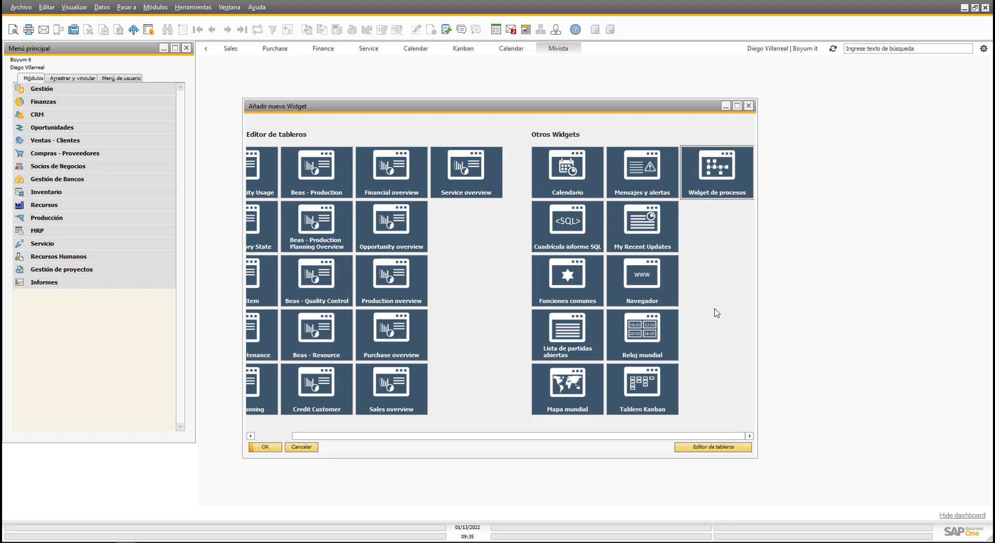
pyautogui.click(265, 447)
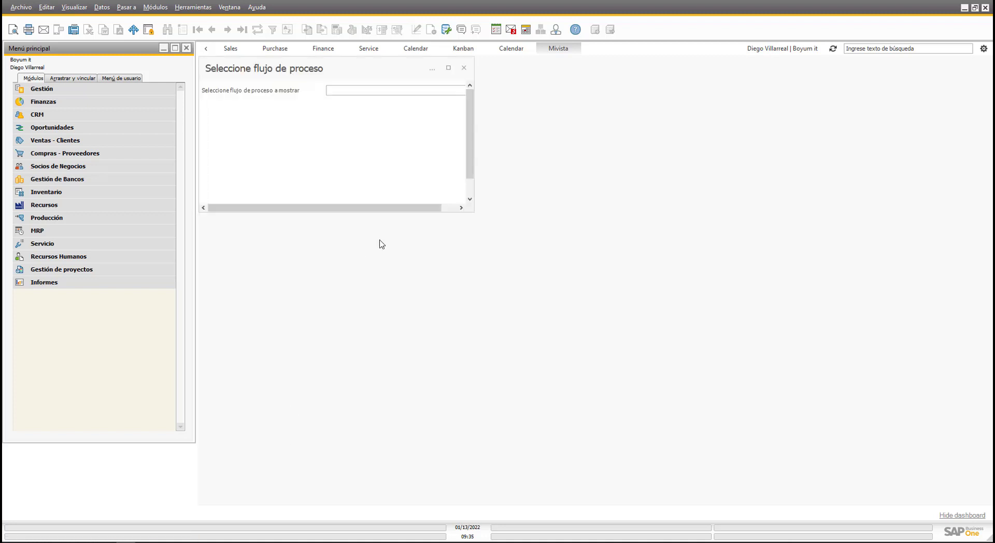
pyautogui.click(441, 91)
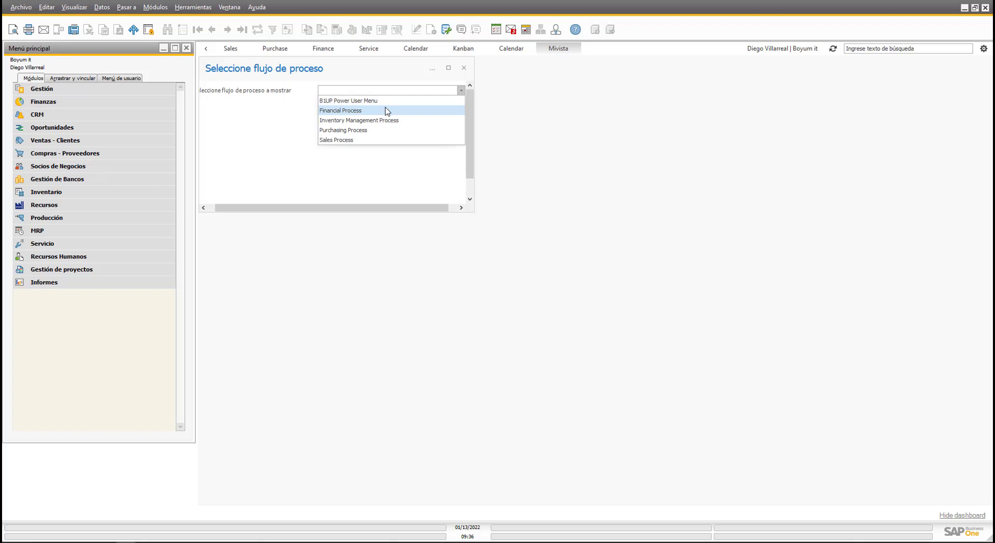
pyautogui.click(380, 140)
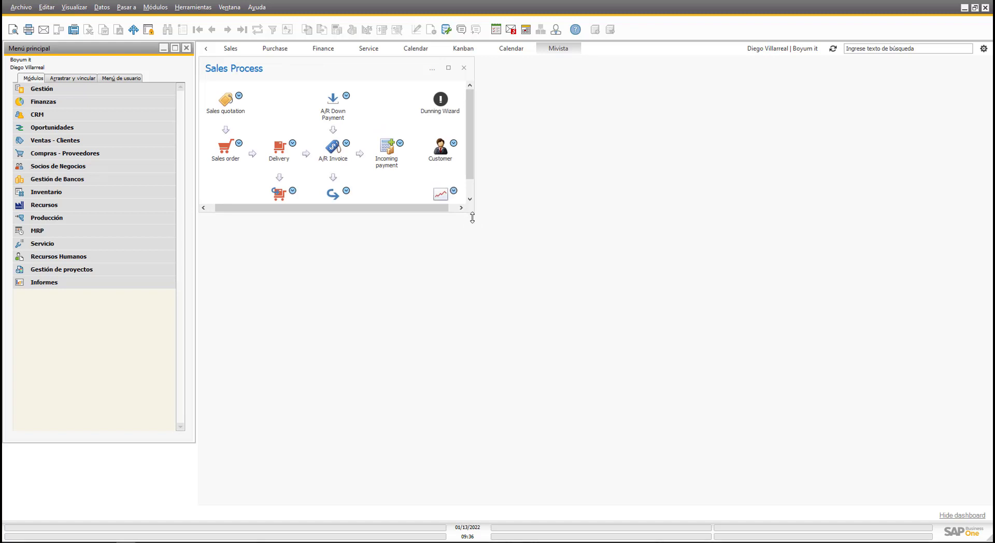
pyautogui.moveTo(472, 217); pyautogui.dragTo(476, 275)
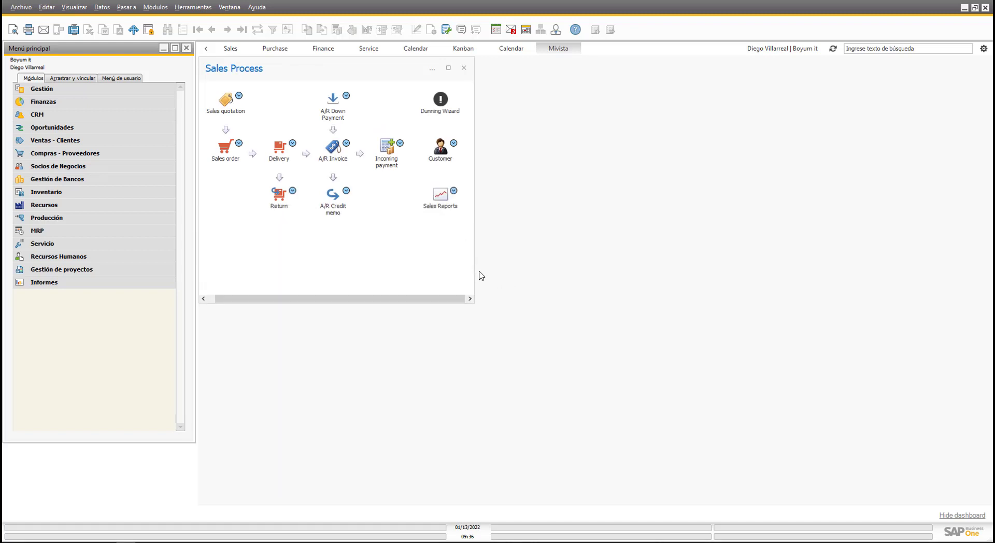
pyautogui.moveTo(473, 270); pyautogui.dragTo(654, 274)
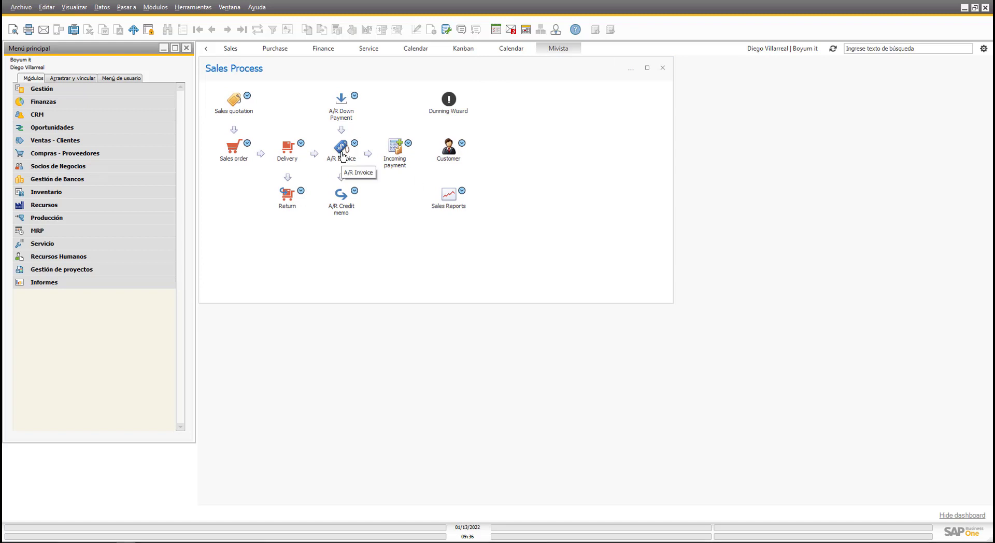
# Try the flow's Delivery step and the process flow editor, closing both unchanged.
pyautogui.click(286, 147)
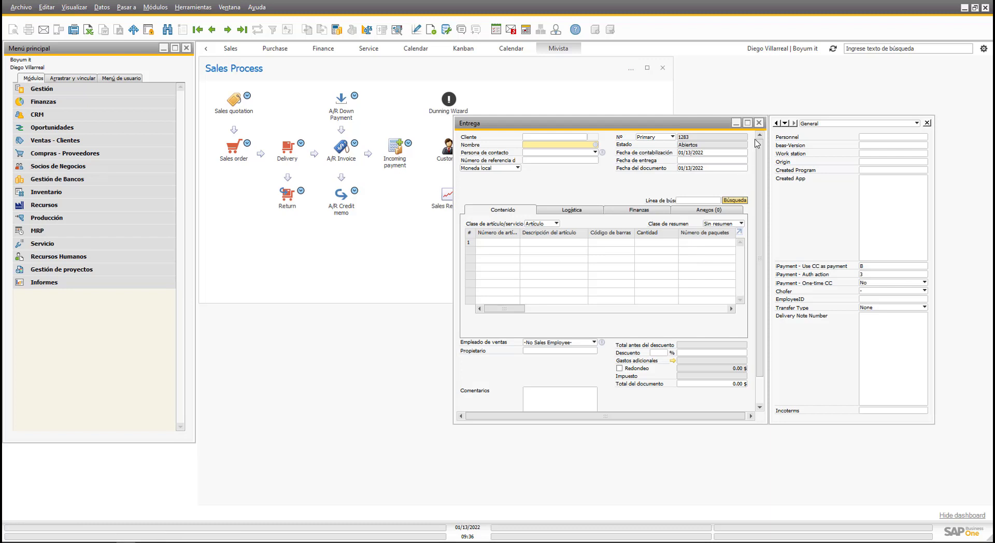
pyautogui.click(759, 123)
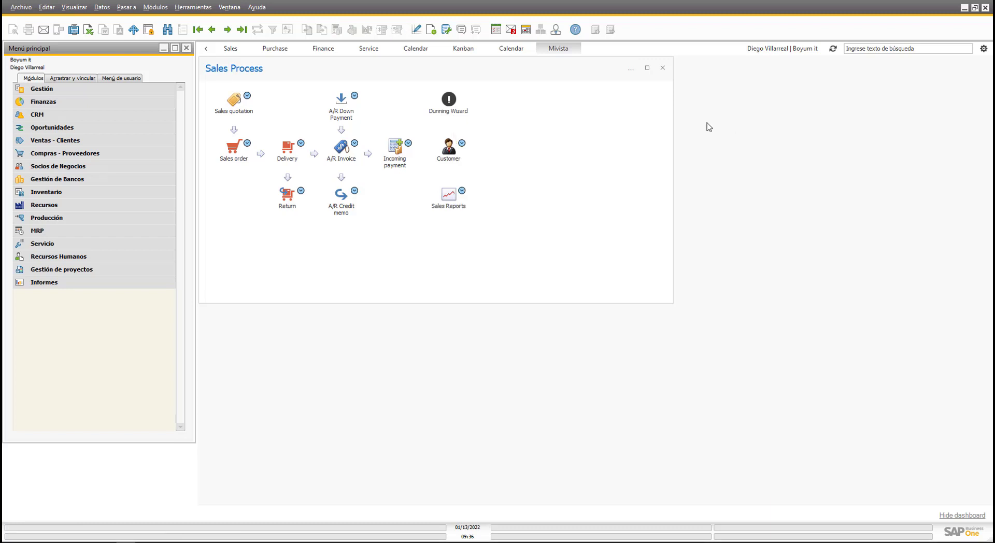
pyautogui.click(630, 69)
pyautogui.click(654, 99)
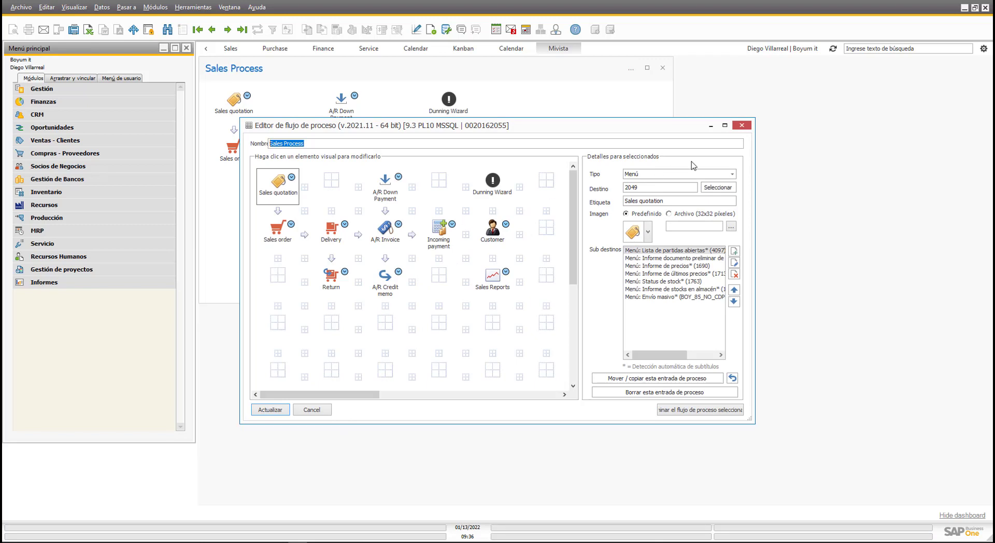
pyautogui.click(742, 126)
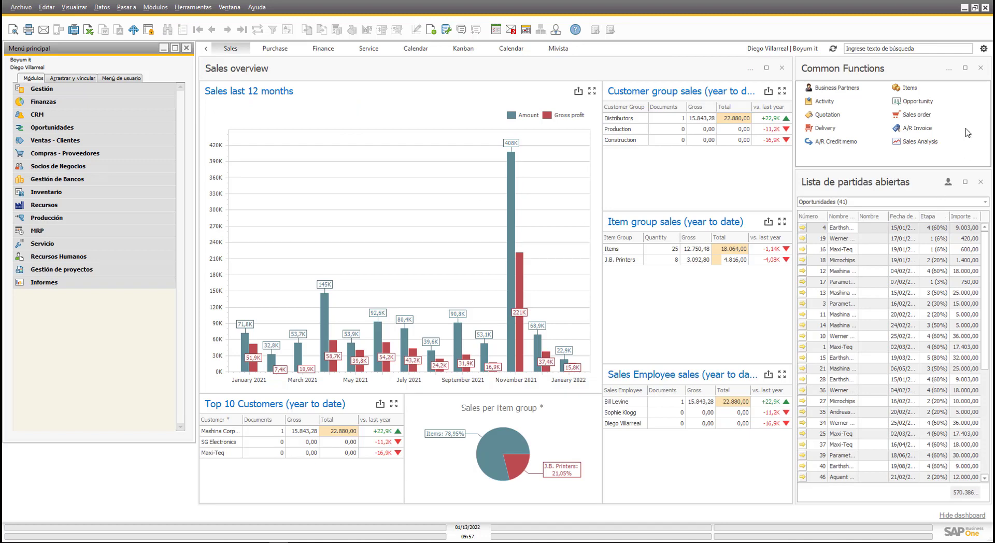
# Open the Sales overview dashboard in the maximized designer and move the pie chart full-width.
pyautogui.click(983, 48)
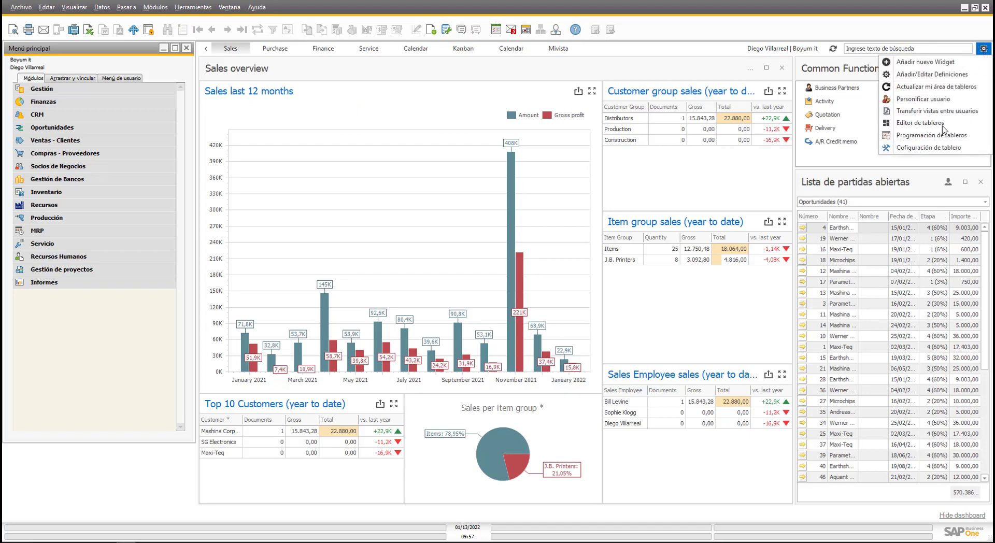
pyautogui.click(913, 124)
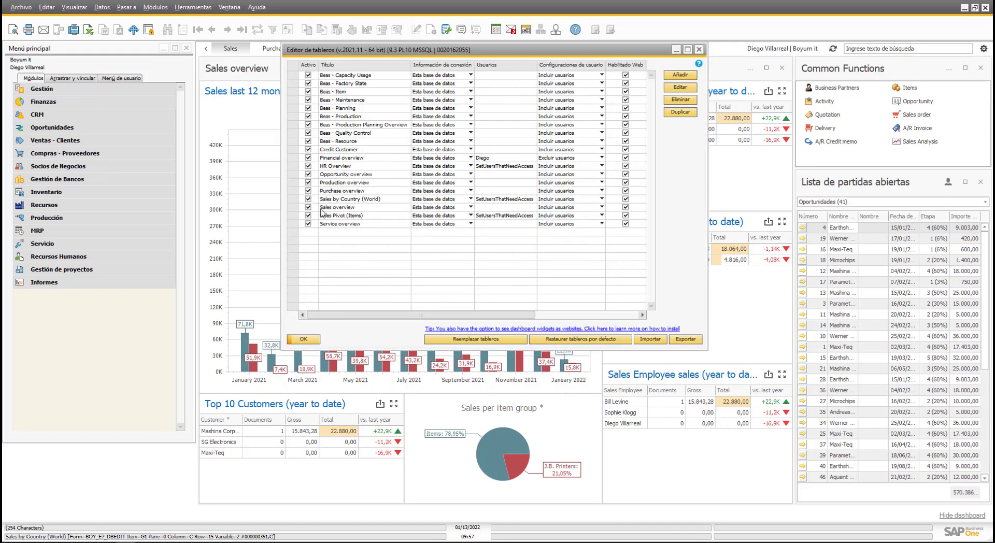
pyautogui.click(294, 207)
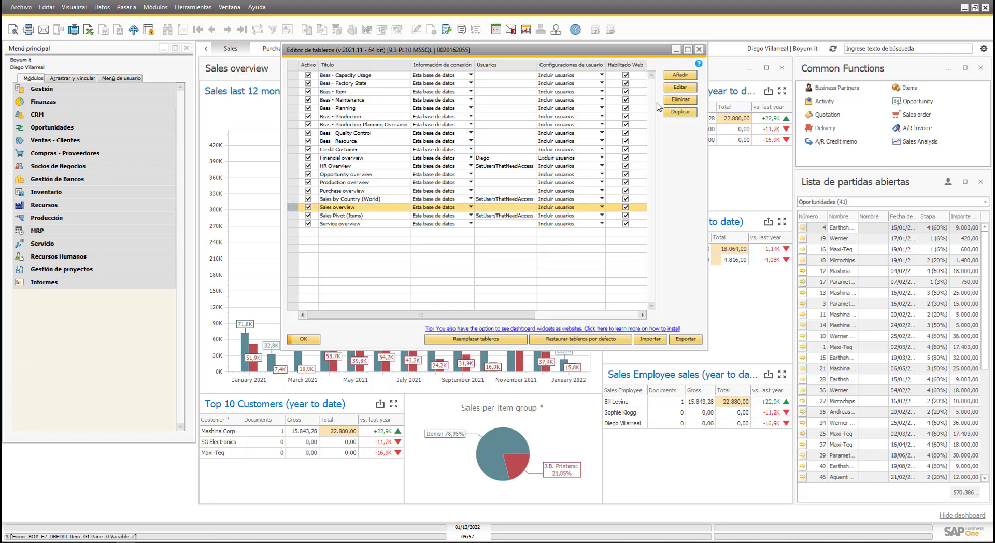
pyautogui.click(685, 89)
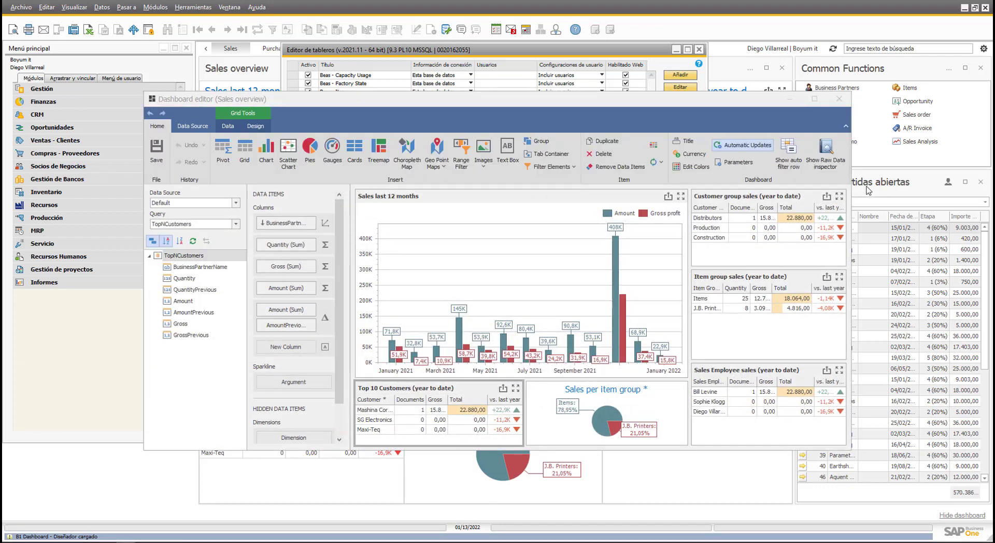
pyautogui.doubleClick(819, 107)
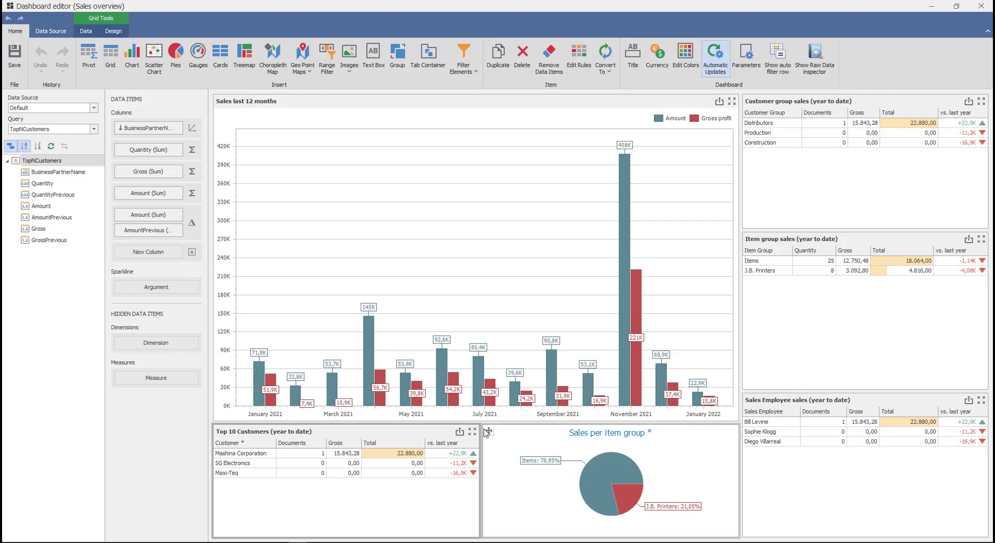
pyautogui.moveTo(485, 431); pyautogui.dragTo(374, 459)
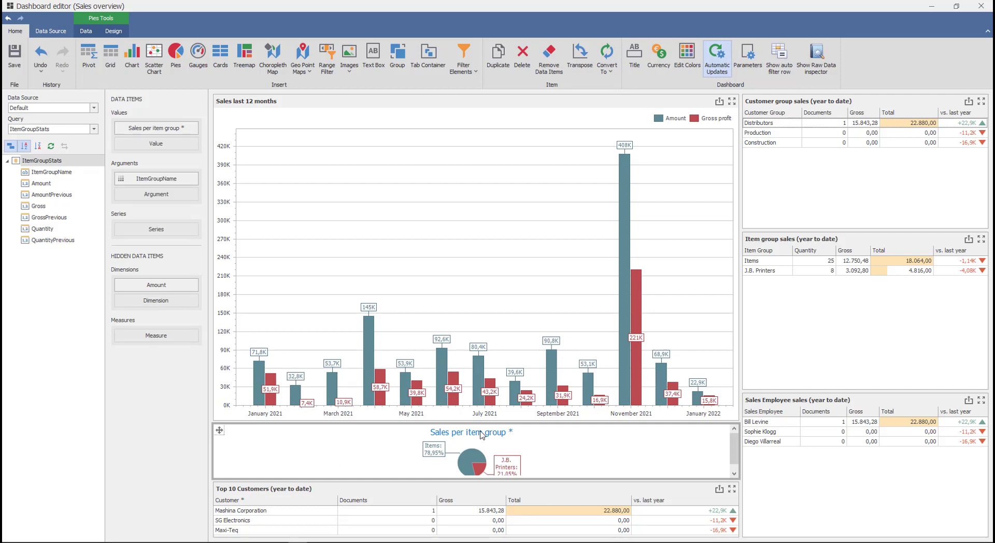
# View the ItemGroupStats data source query, then close the dashboard editor without saving.
pyautogui.moveTo(689, 381)
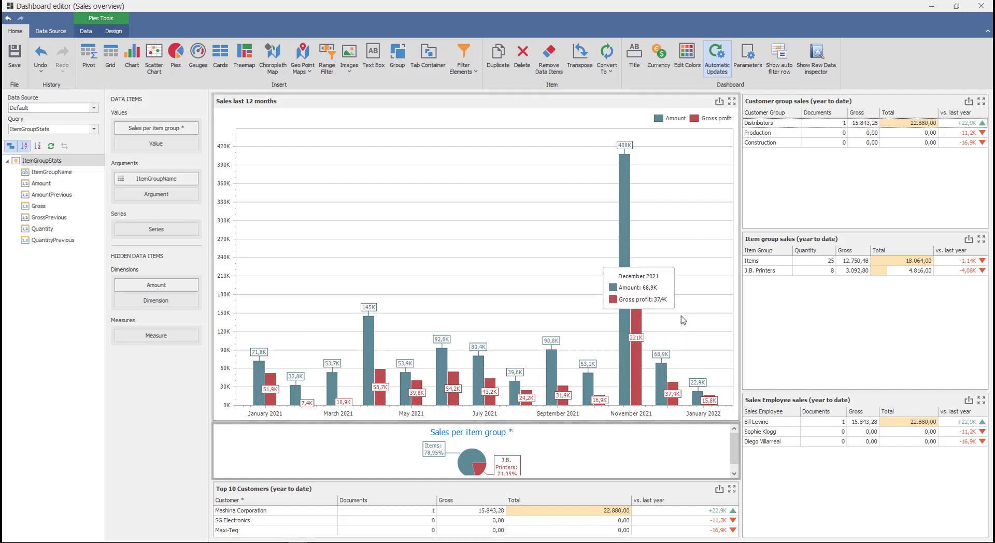
pyautogui.click(50, 31)
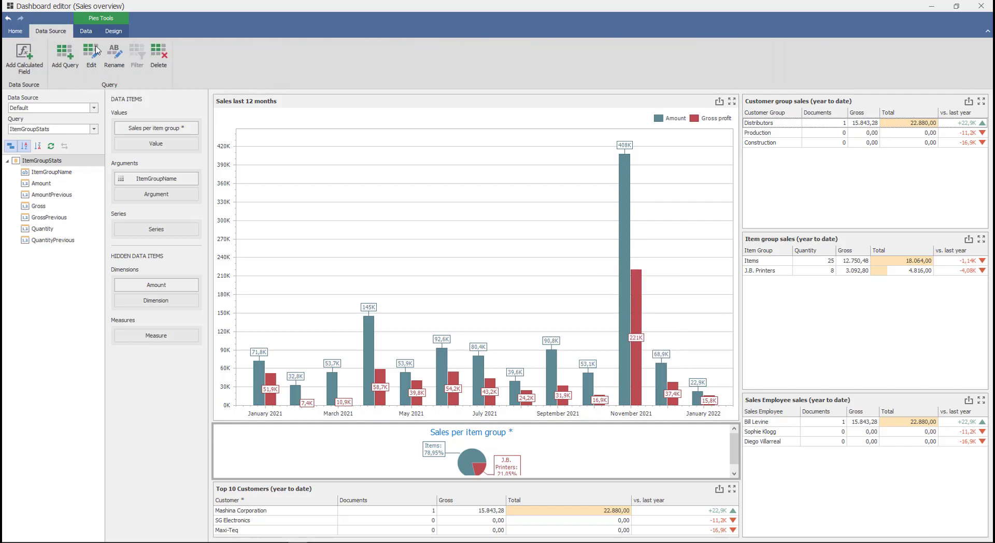
pyautogui.click(91, 56)
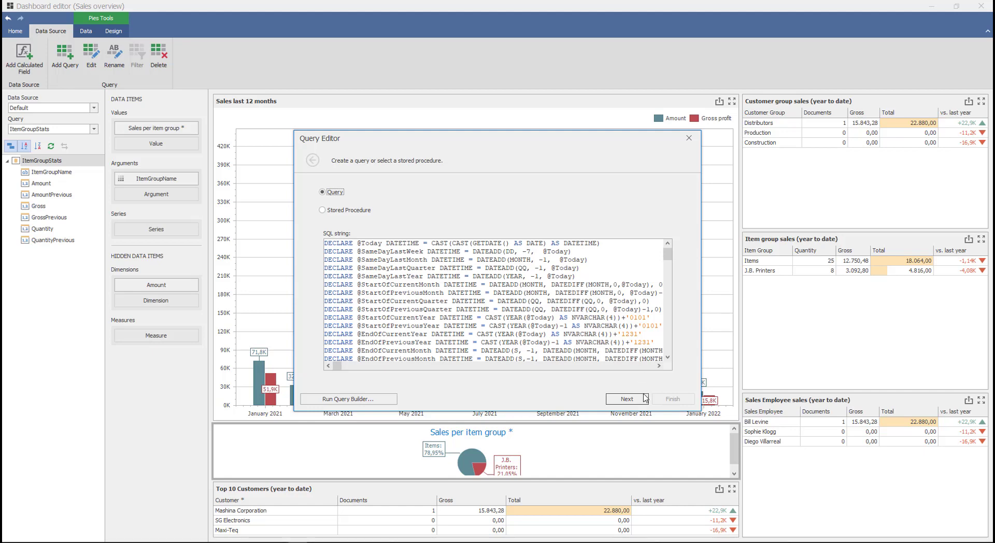
pyautogui.click(688, 138)
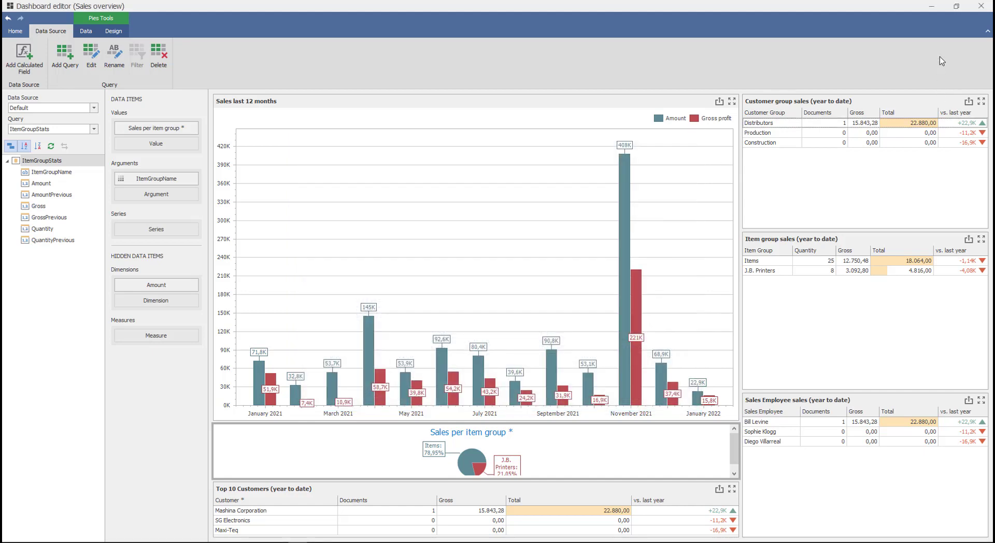
pyautogui.click(979, 7)
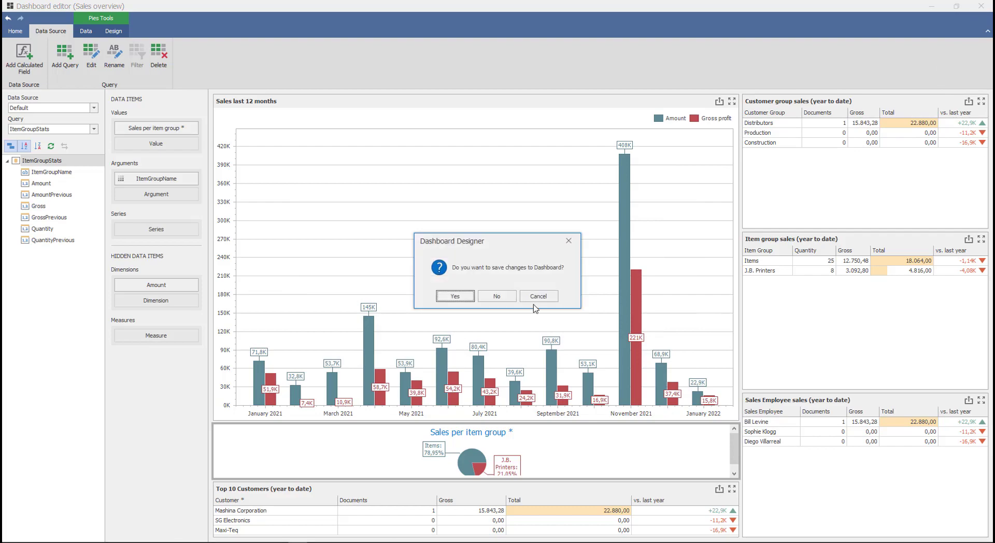
pyautogui.click(498, 297)
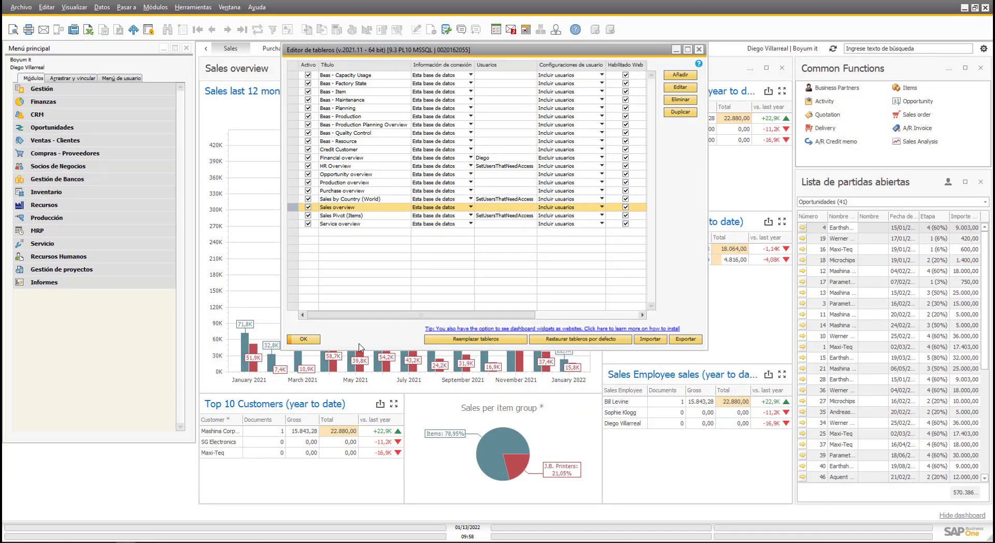
# Close the dashboard list and open Datos maestros socio de negocios under Socios de Negocios.
pyautogui.click(316, 340)
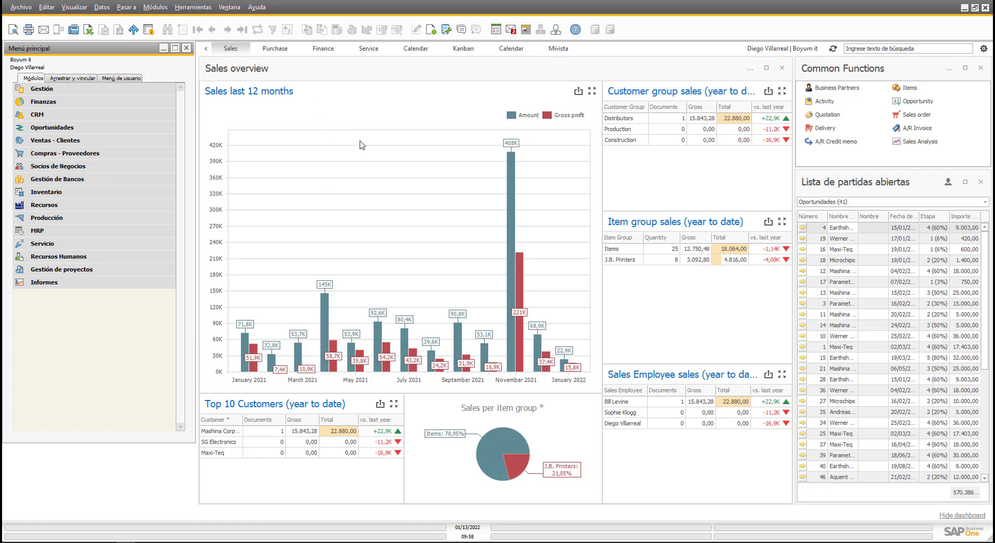
pyautogui.moveTo(357, 139)
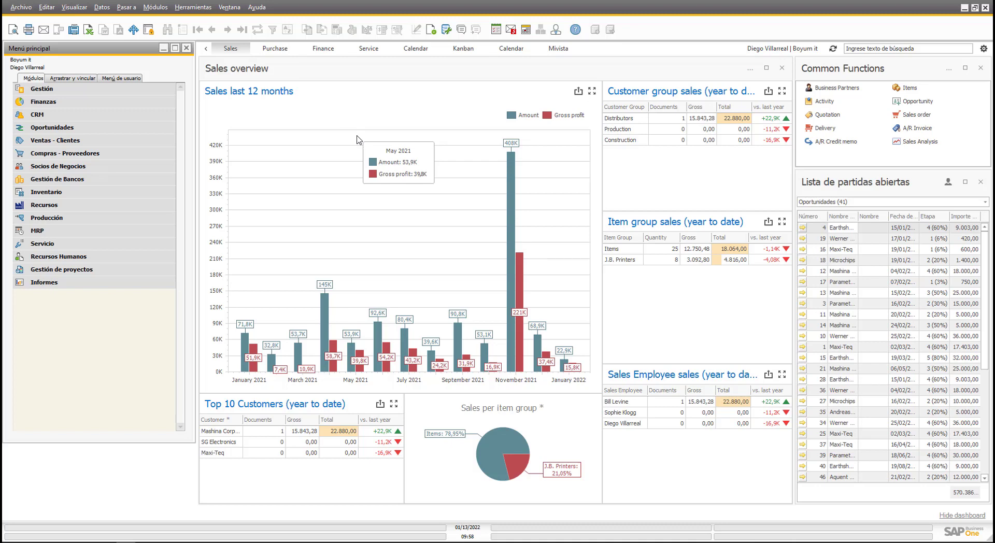
pyautogui.moveTo(391, 155)
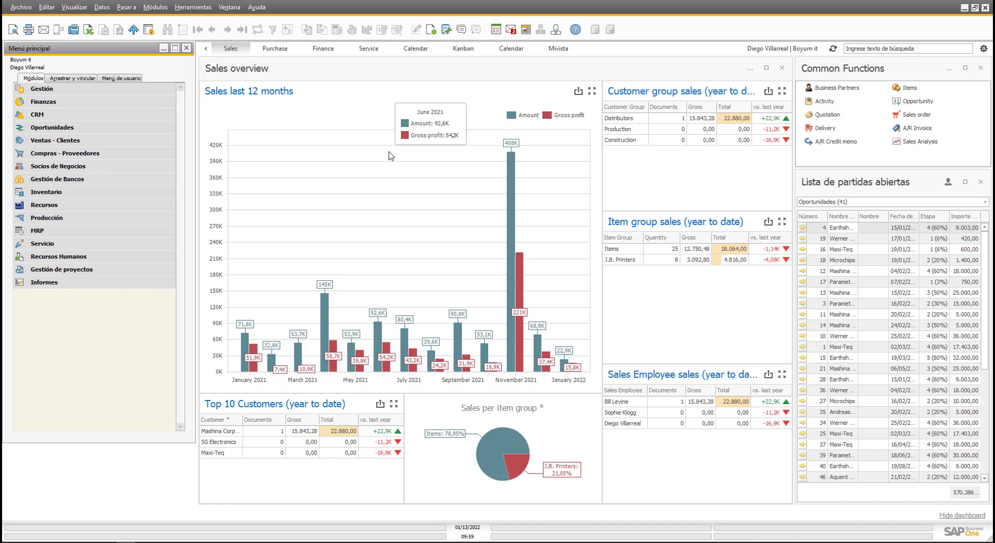
pyautogui.moveTo(304, 136)
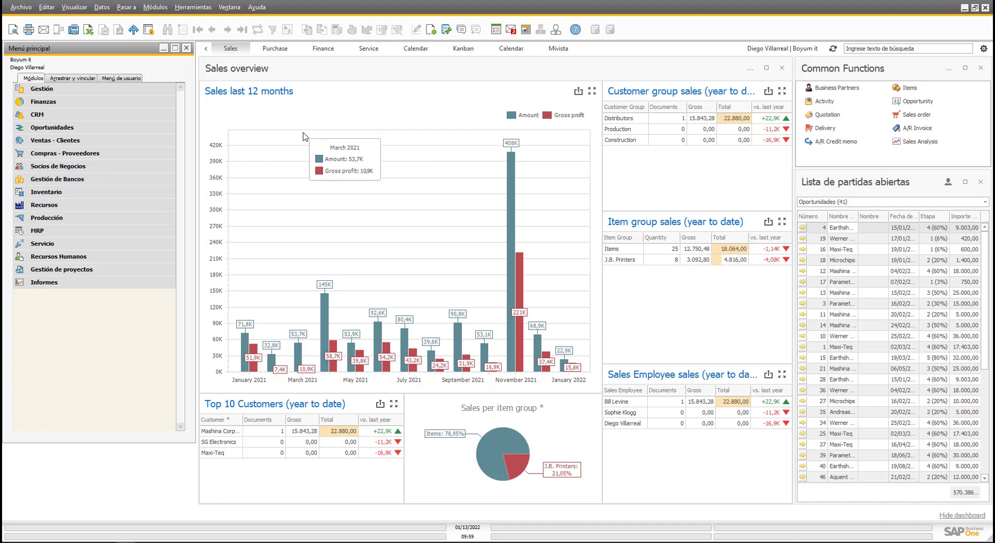
pyautogui.click(98, 166)
pyautogui.click(98, 180)
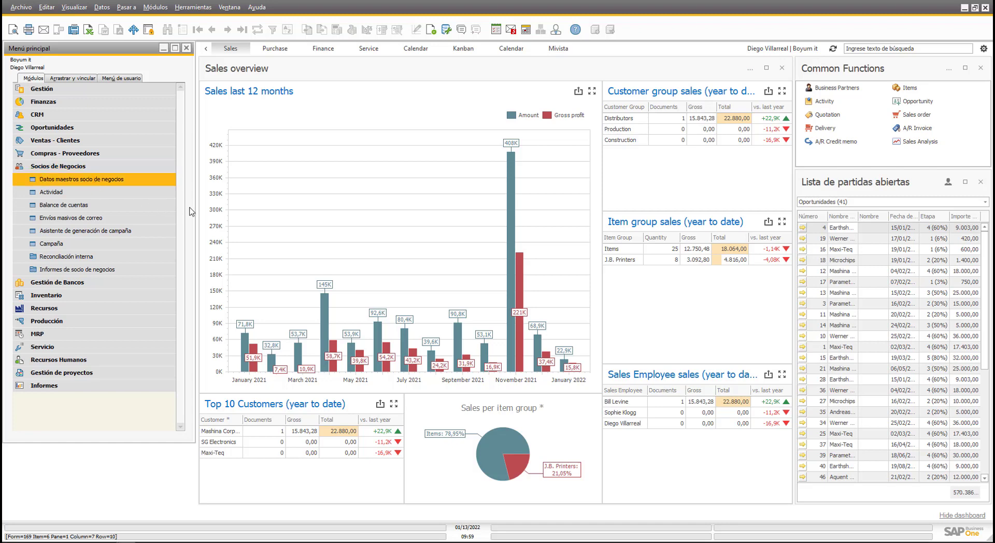
# Add a 'Tablero de venta' button to the business-partner form, set to Función universal.
pyautogui.rightClick(607, 133)
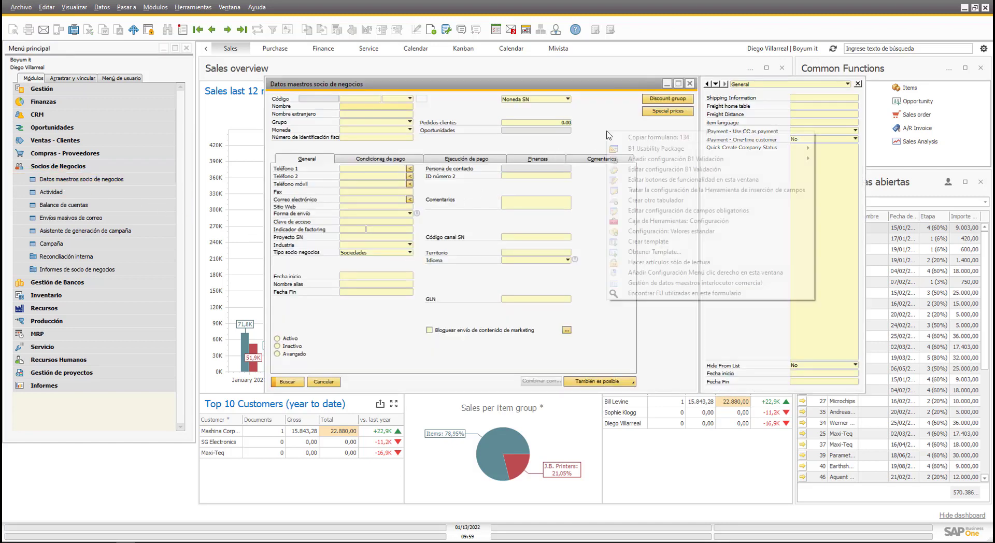
pyautogui.click(668, 180)
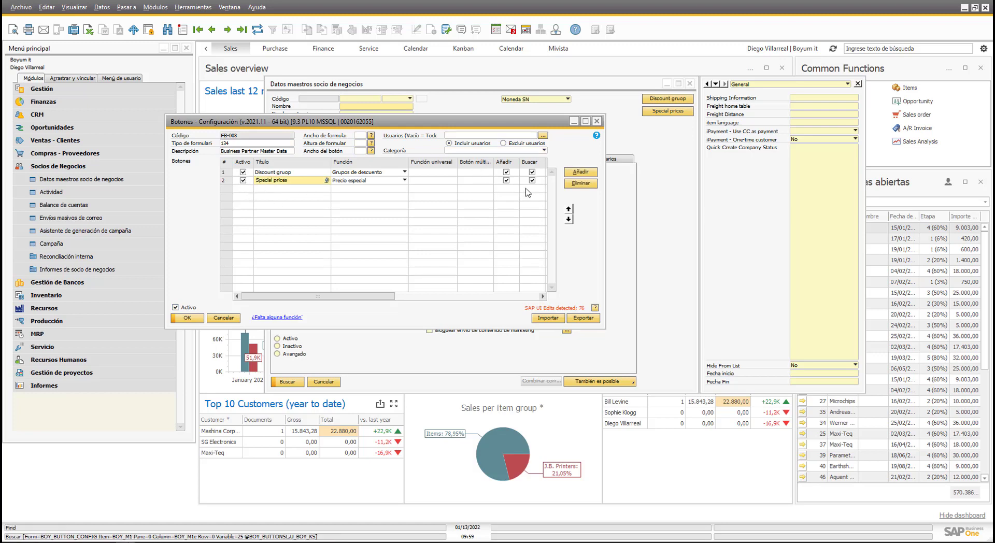
pyautogui.click(575, 172)
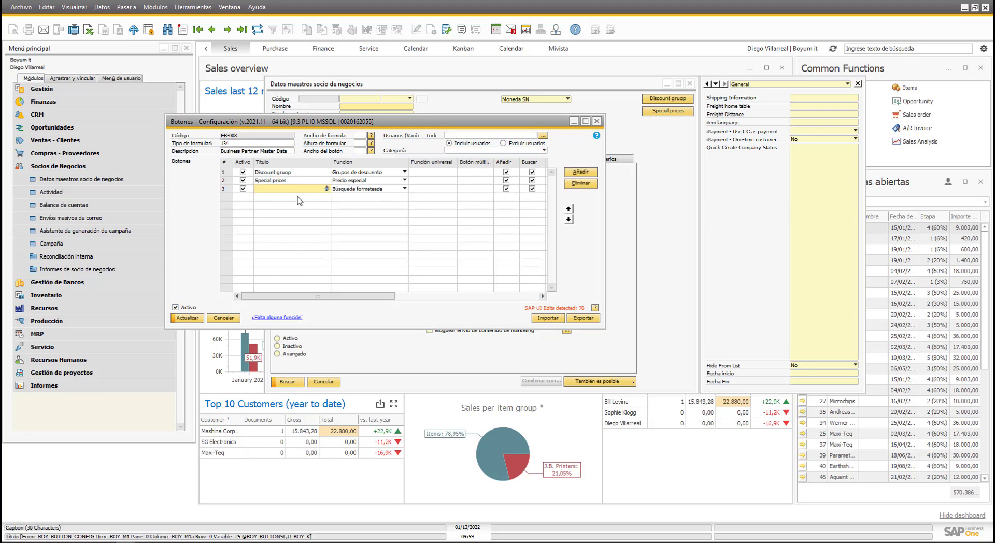
pyautogui.write('Tablero de venta')
pyautogui.click(404, 188)
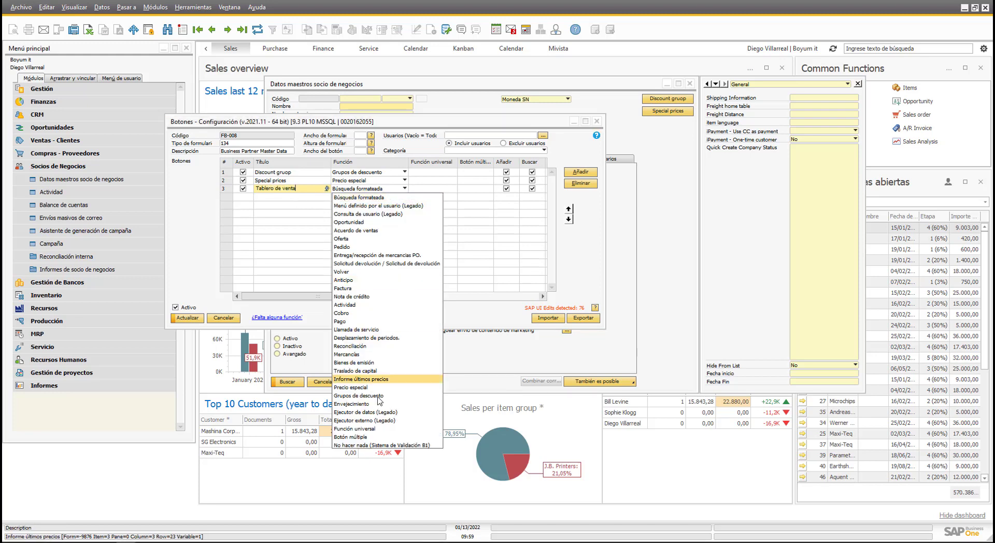
pyautogui.click(377, 433)
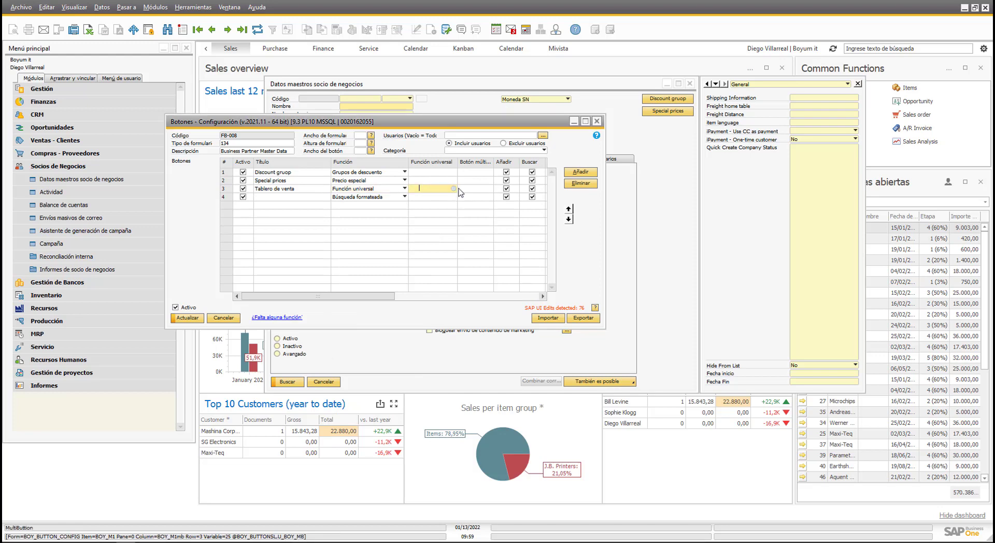
pyautogui.press('Tab')
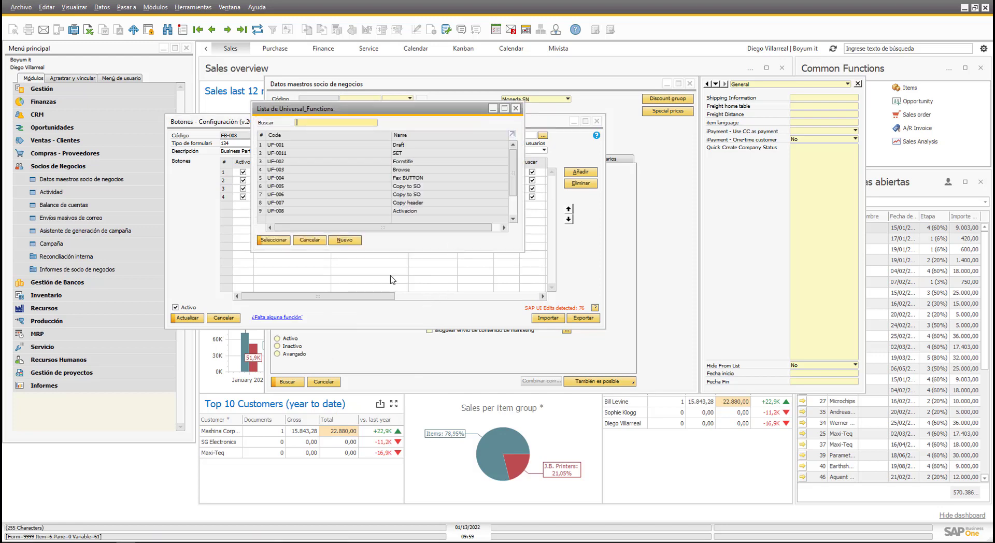
# Start a new universal function named Sales, class Tablero, showing the Sales overview dashboard.
pyautogui.click(331, 241)
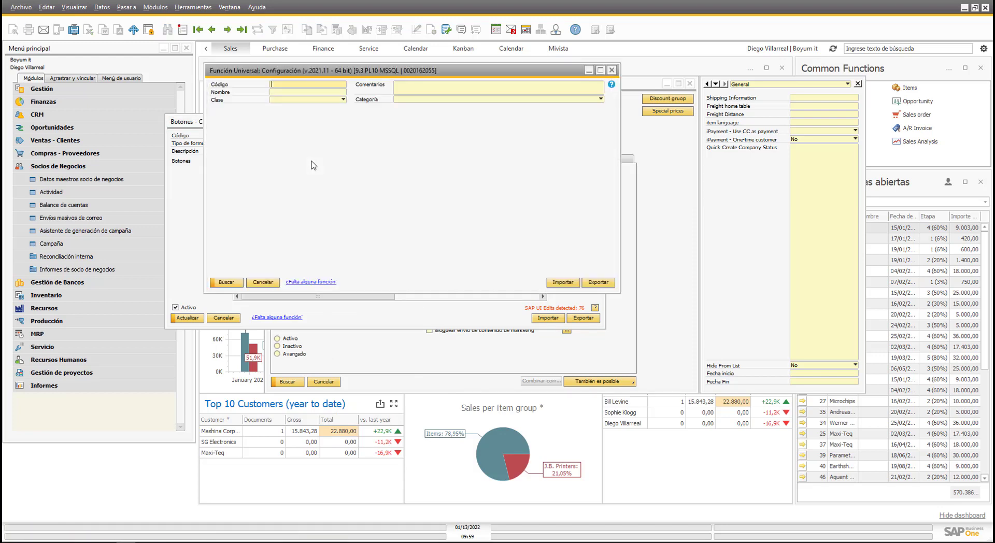
pyautogui.hotkey('ctrl', 'a')
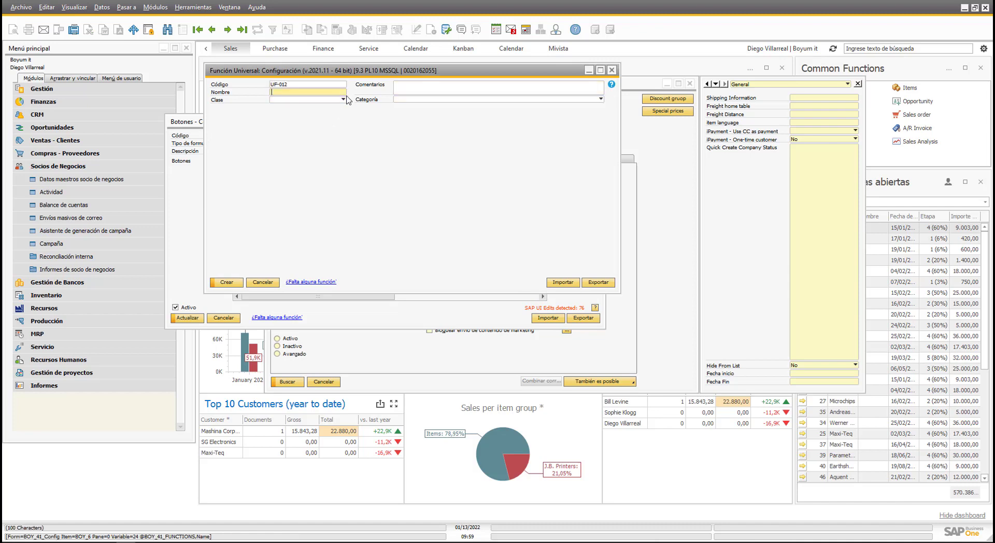
pyautogui.click(343, 99)
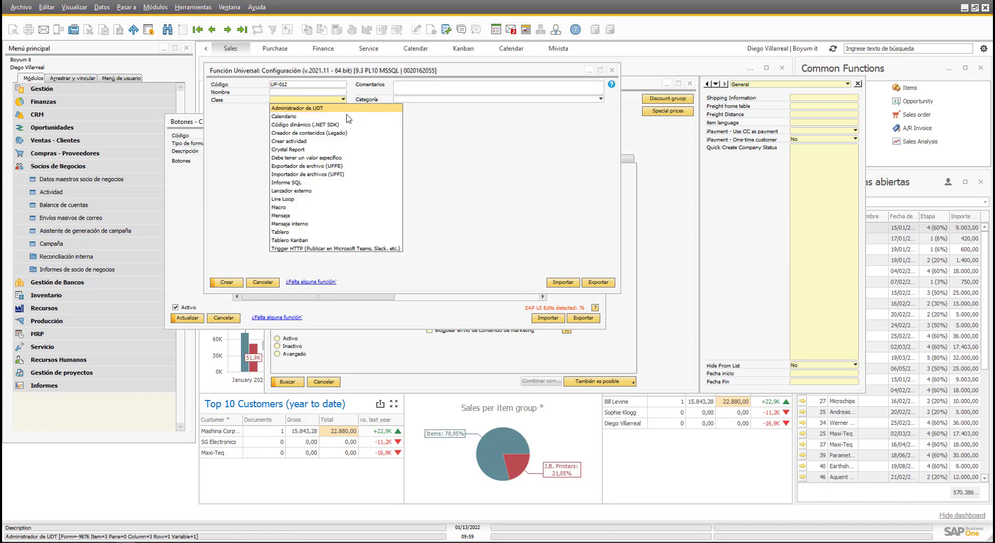
pyautogui.click(290, 240)
pyautogui.click(404, 120)
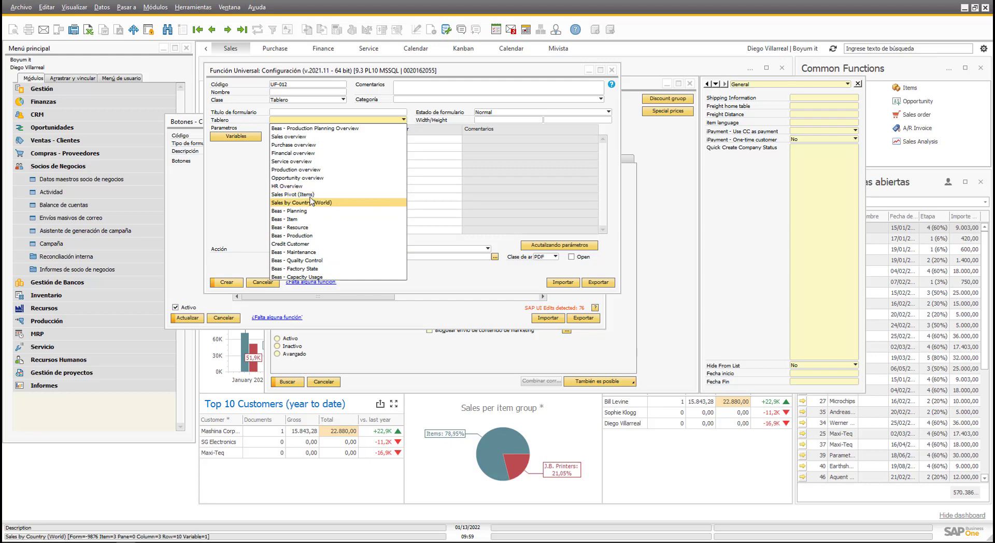
pyautogui.click(311, 137)
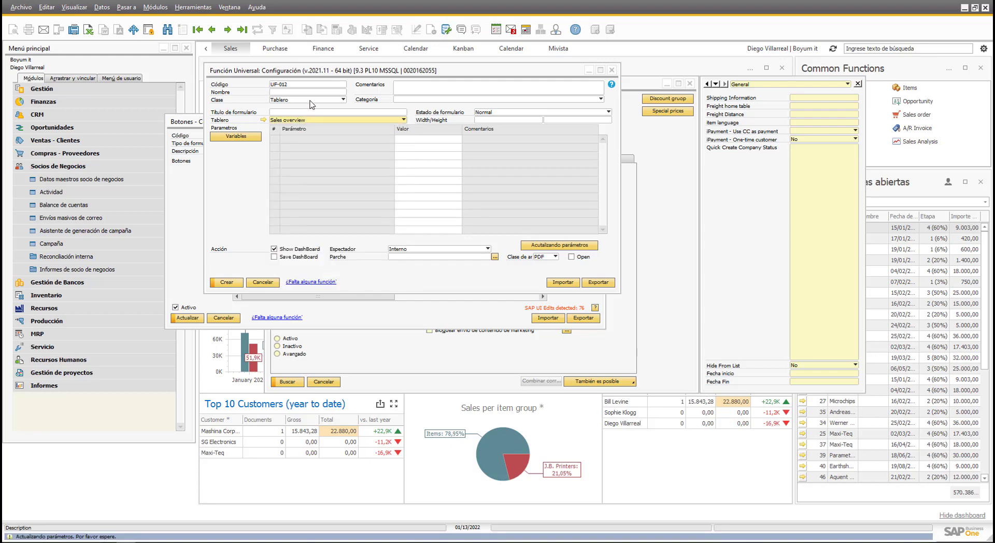
pyautogui.write('Sales')
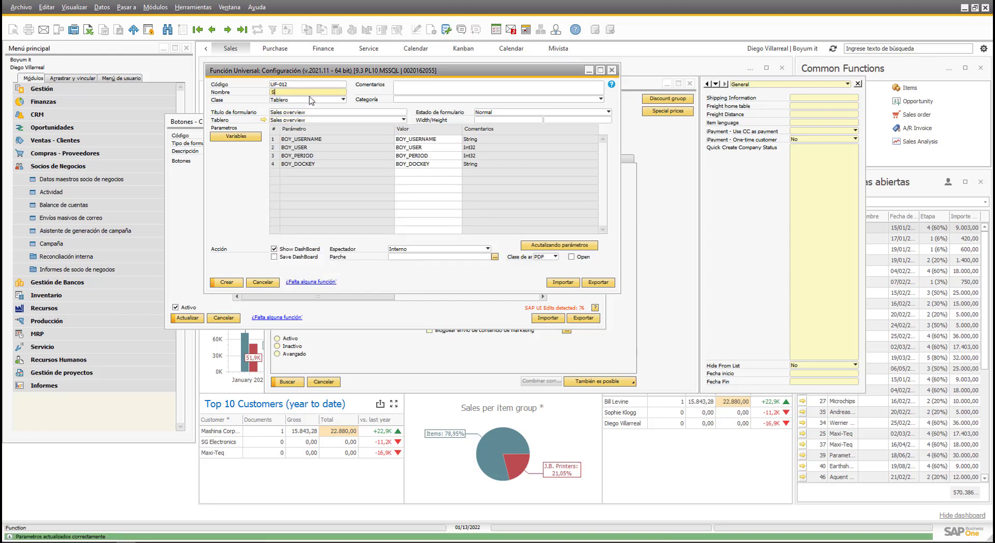
pyautogui.click(237, 283)
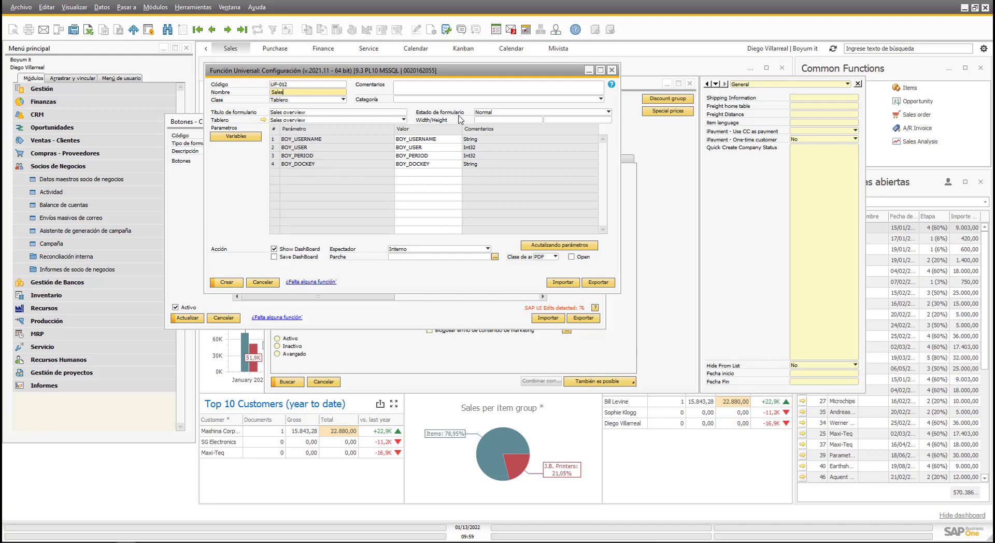
# Set the window width to 400 and height to 900, then create function UF-012.
pyautogui.click(493, 121)
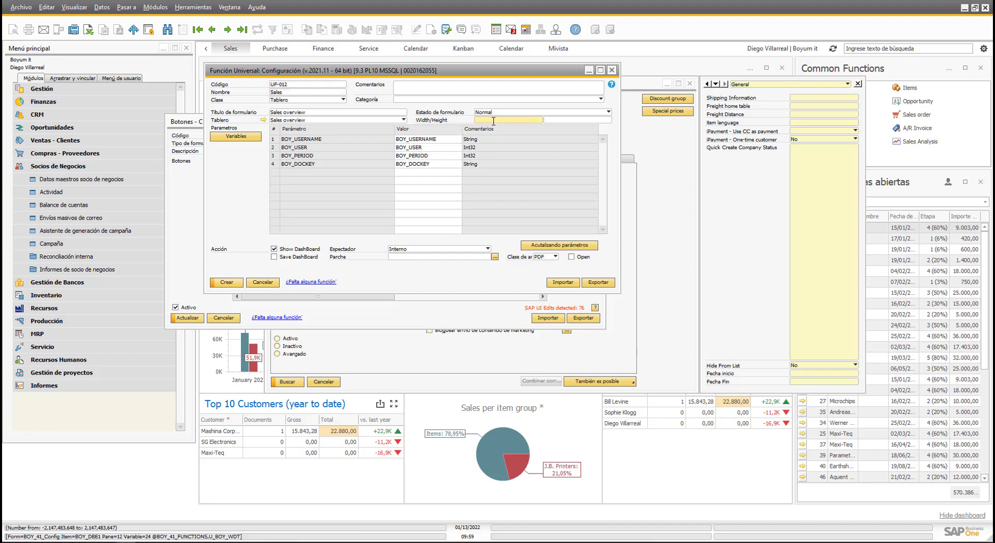
pyautogui.write('400')
pyautogui.press('Tab')
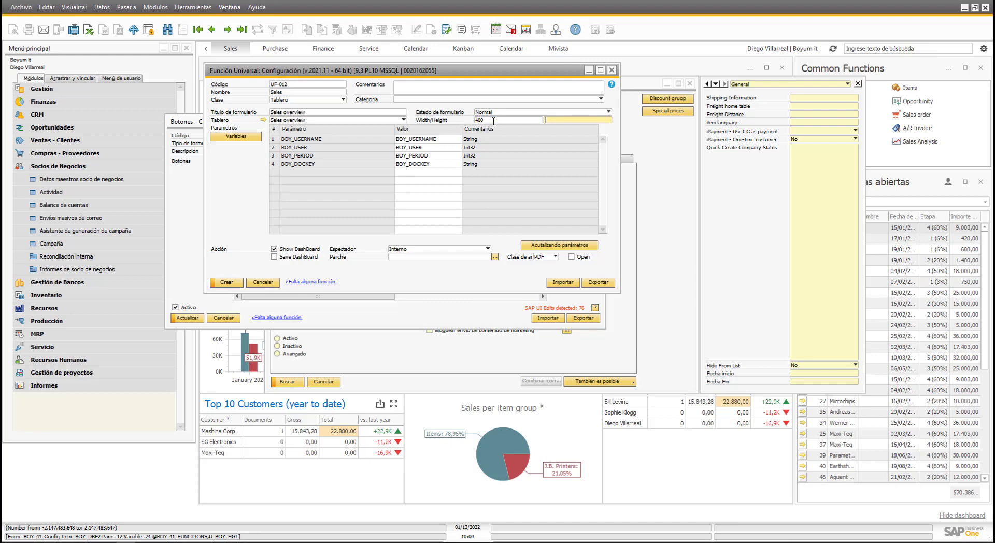
pyautogui.write('900')
pyautogui.press('Tab')
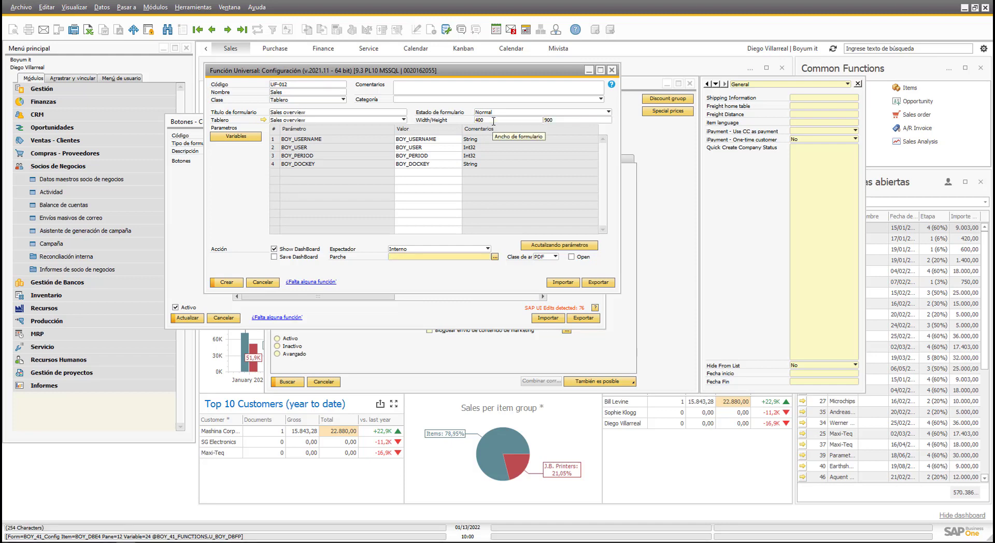
pyautogui.click(231, 284)
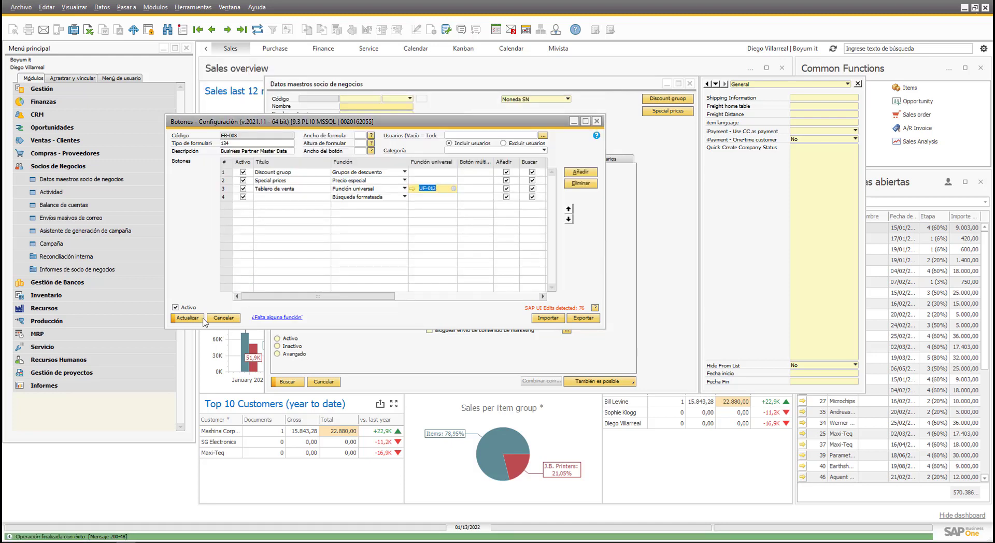
# Save the button configuration and reload the business partner form on record C00001.
pyautogui.click(187, 317)
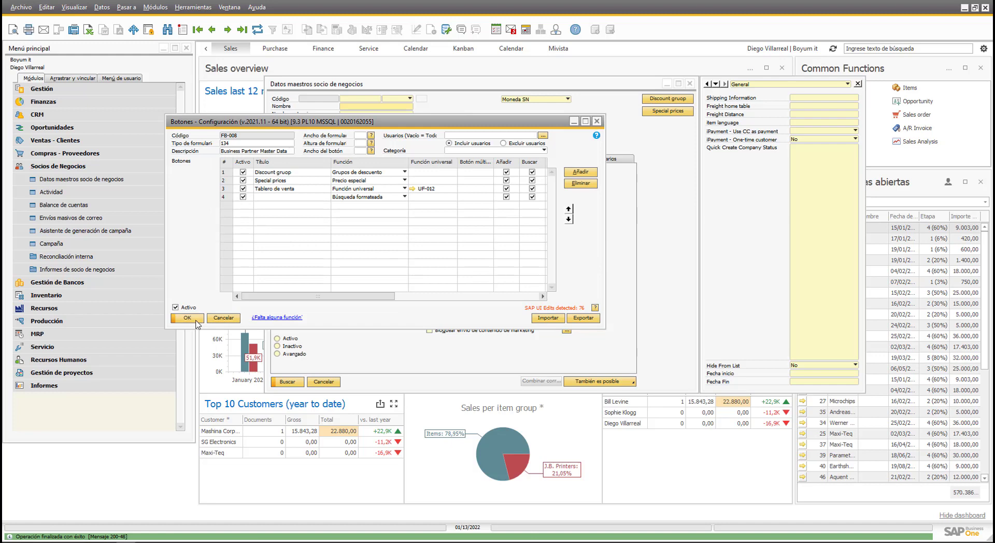
pyautogui.click(187, 318)
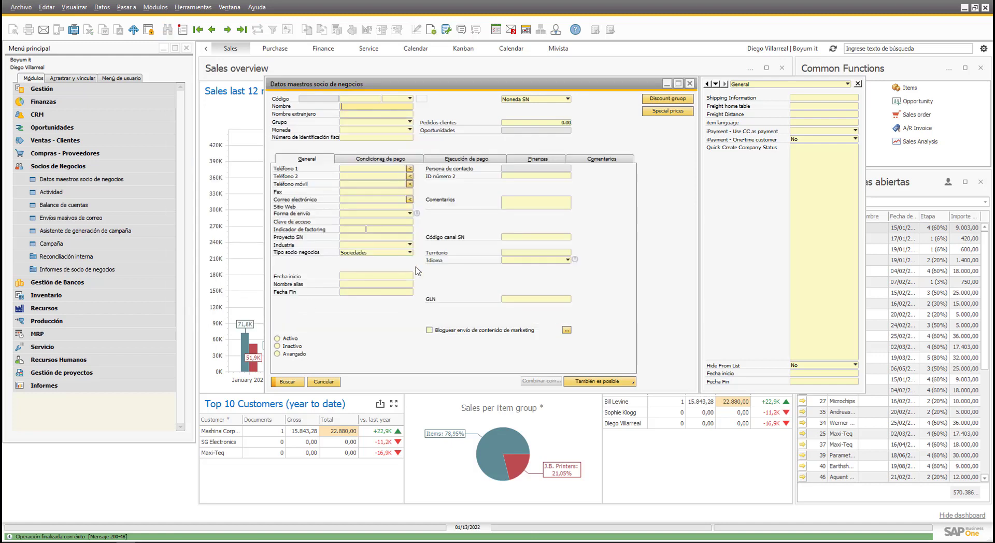
pyautogui.click(316, 381)
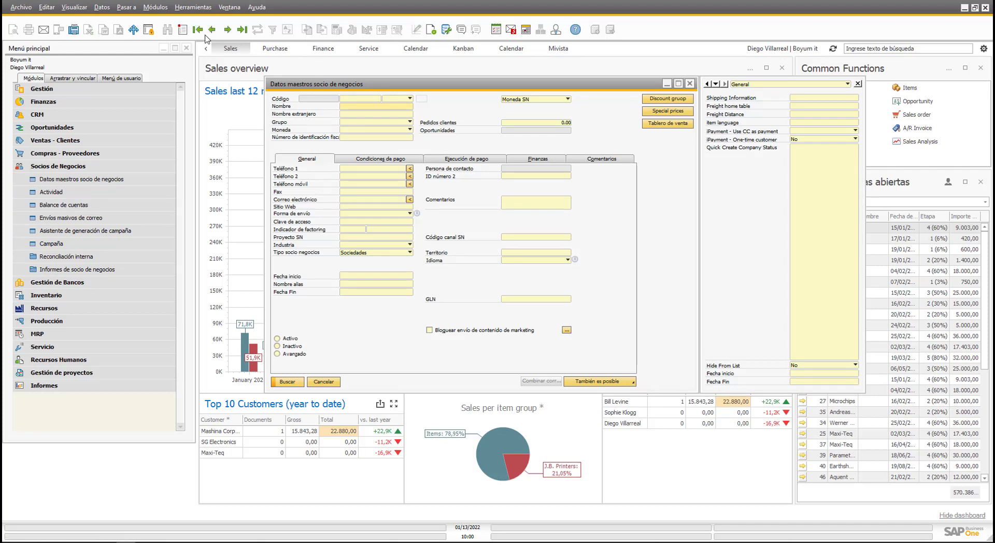
pyautogui.click(198, 29)
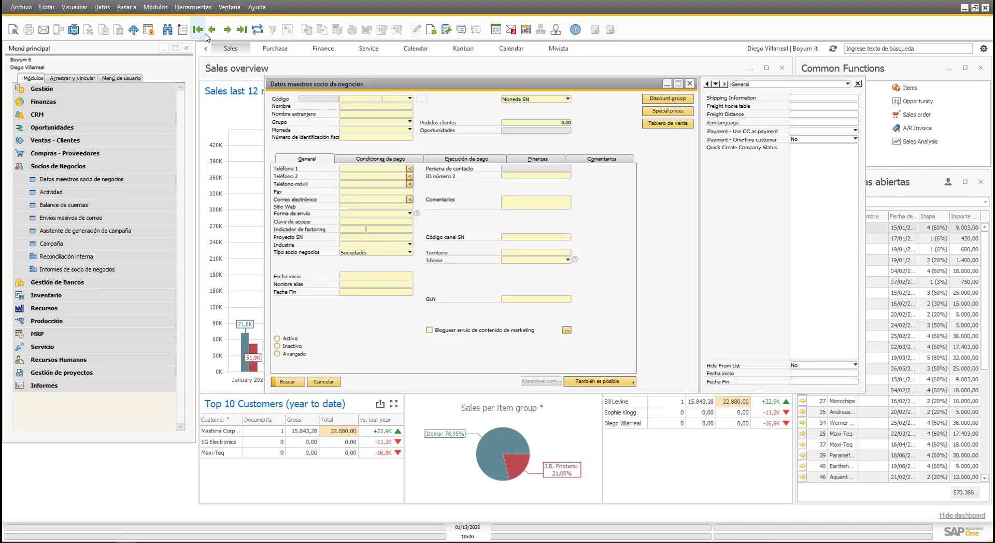
# Launch Tablero de venta, view the Sales overview window maximized, then close it and the form.
pyautogui.click(668, 123)
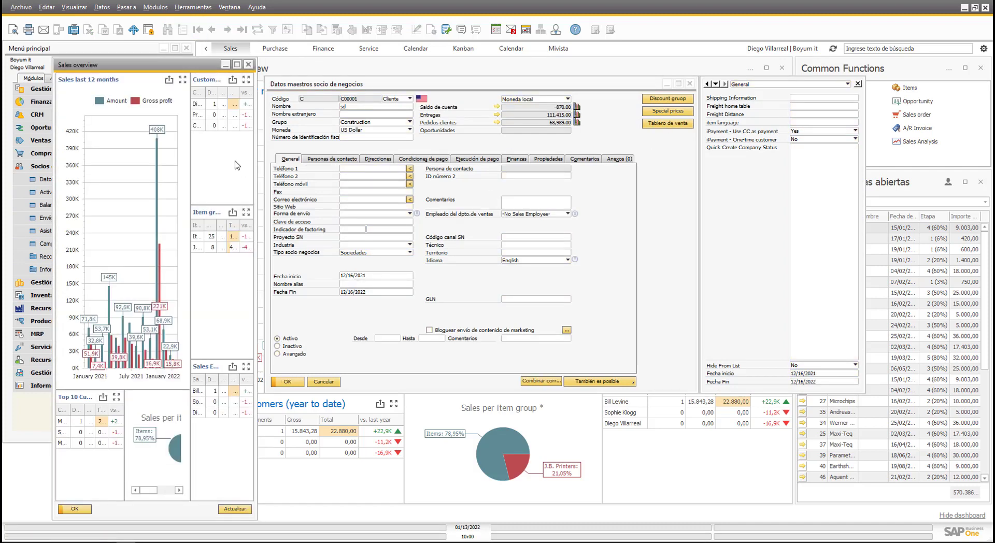
pyautogui.click(237, 64)
pyautogui.moveTo(381, 264)
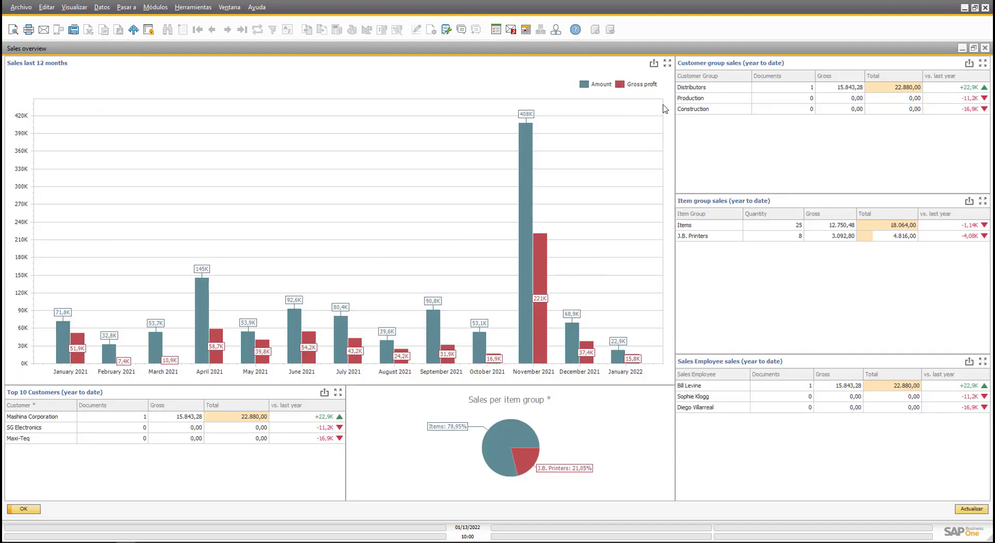
pyautogui.press('Escape')
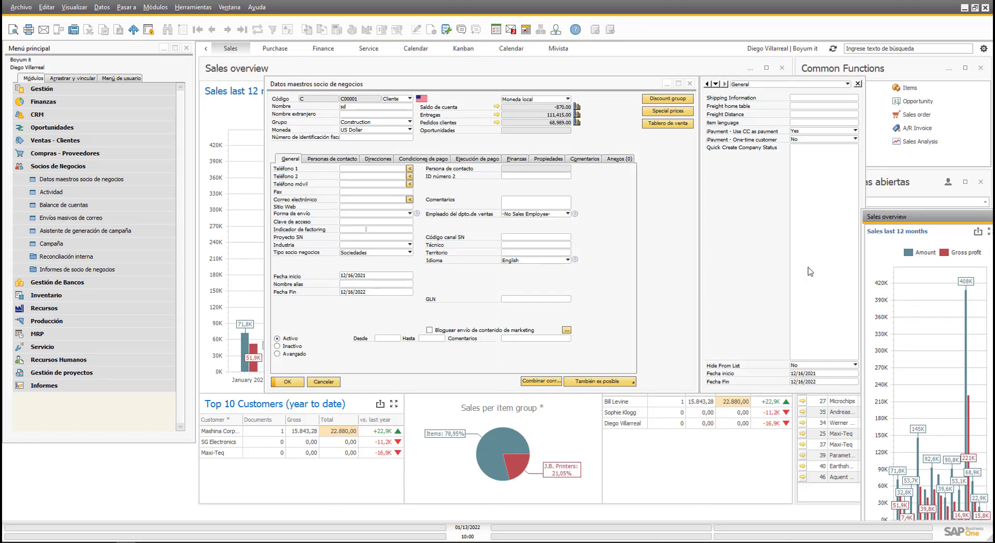
pyautogui.moveTo(910, 214); pyautogui.dragTo(544, 174)
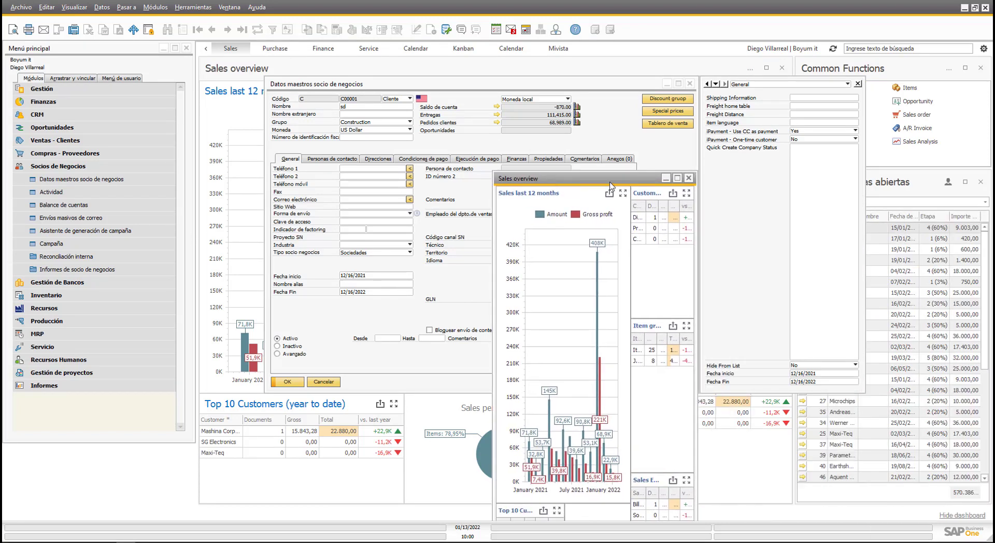
pyautogui.click(688, 177)
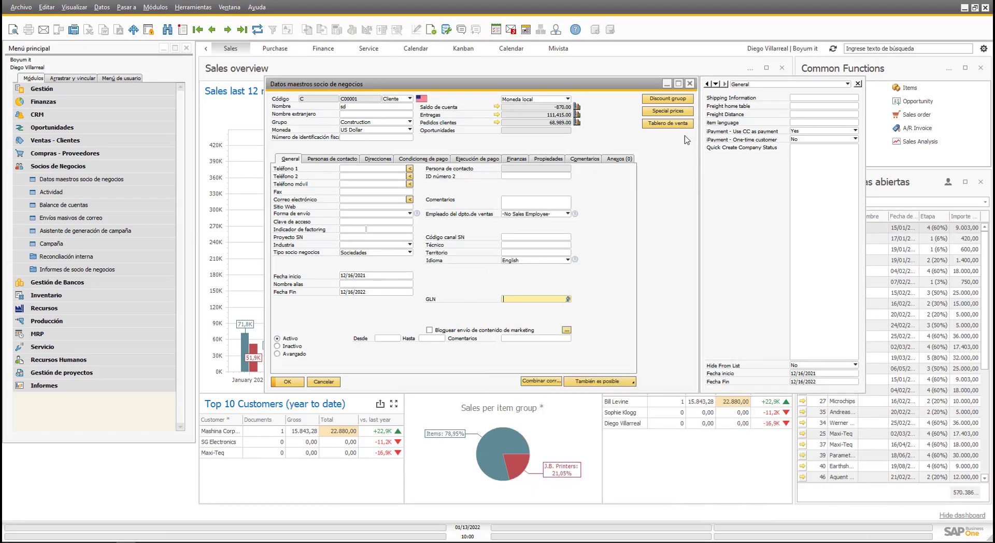
pyautogui.click(689, 84)
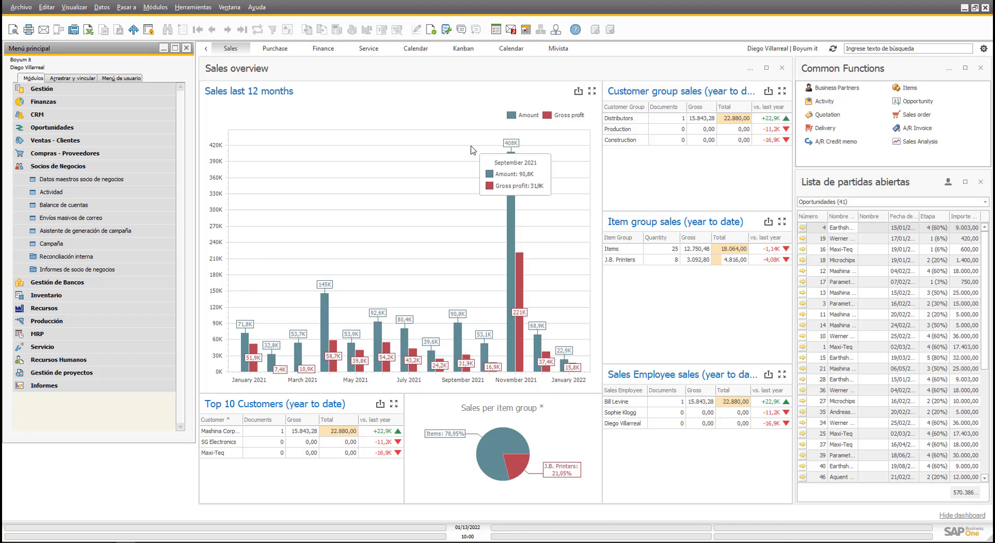
# In Añadir y Editar Menús, add a 'Venata tablero' entry under Ventas - Clientes.
pyautogui.click(140, 166)
pyautogui.rightClick(84, 320)
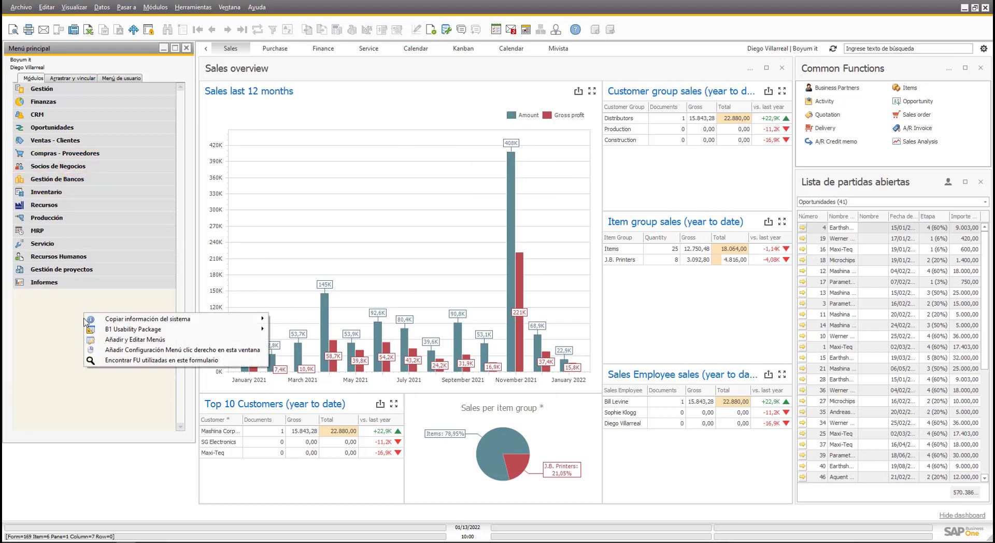
pyautogui.click(129, 340)
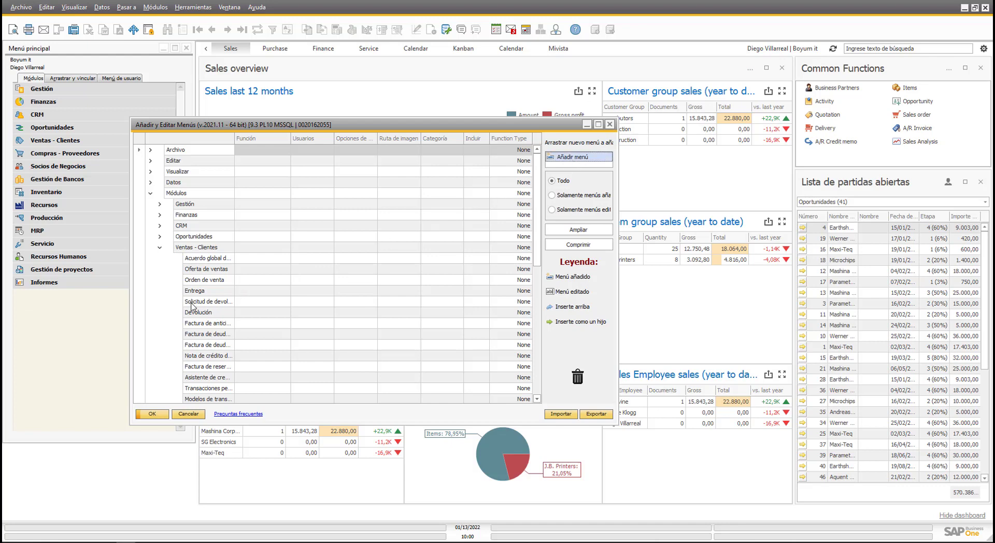
pyautogui.moveTo(566, 158); pyautogui.dragTo(206, 259)
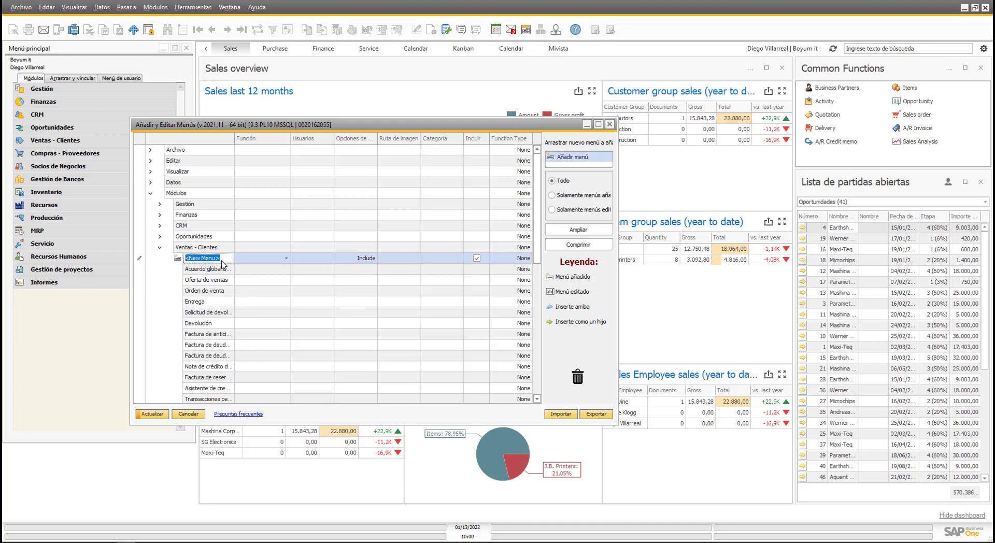
pyautogui.write('Venata tablero')
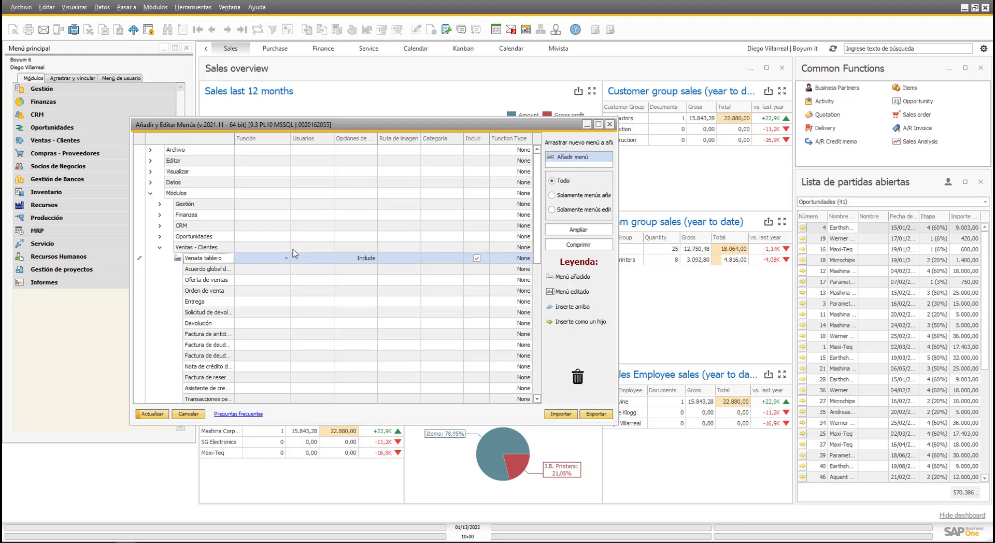
# Assign function UF-012 to the Venata tablero entry, update, and close the menu editor.
pyautogui.click(286, 258)
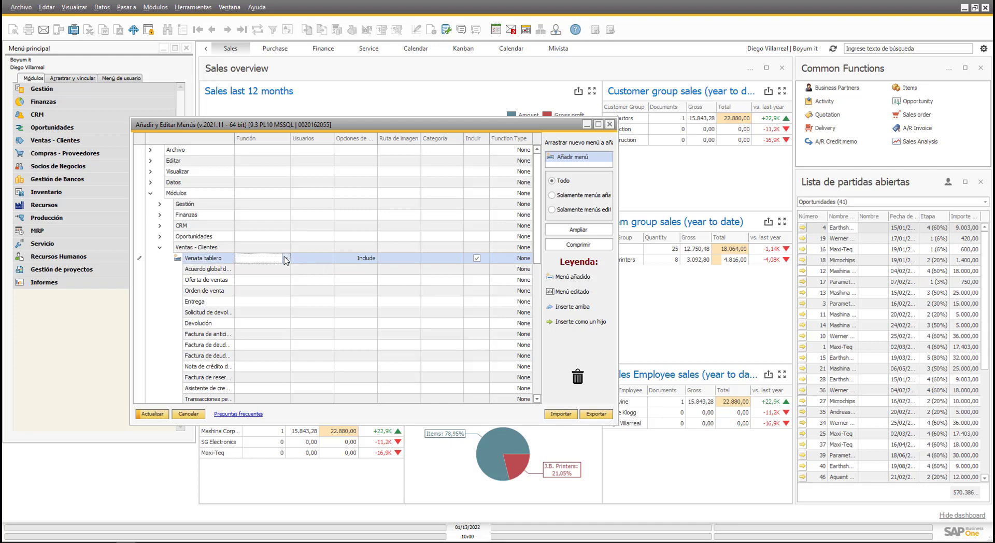
pyautogui.click(286, 259)
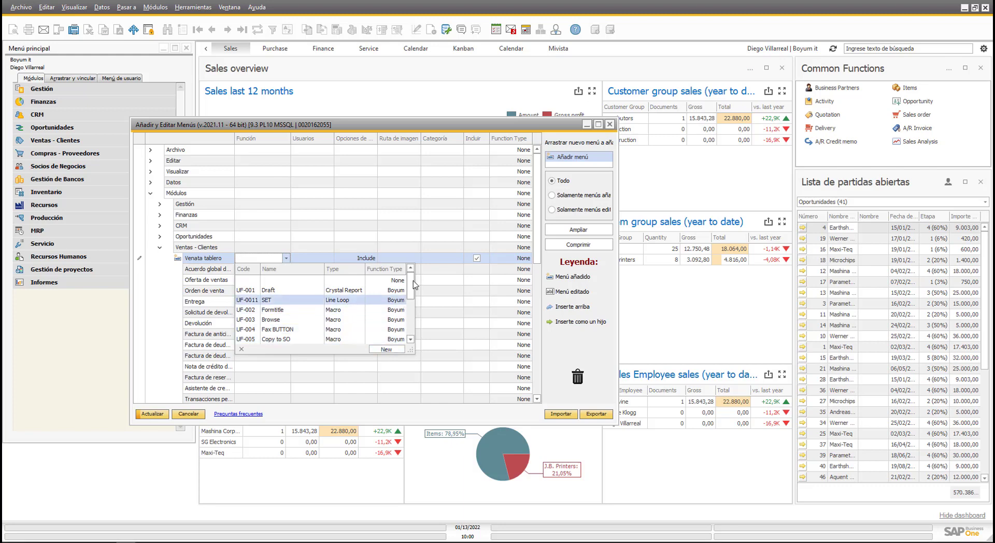
pyautogui.scroll(-1, 411, 298)
pyautogui.scroll(-3, 412, 298)
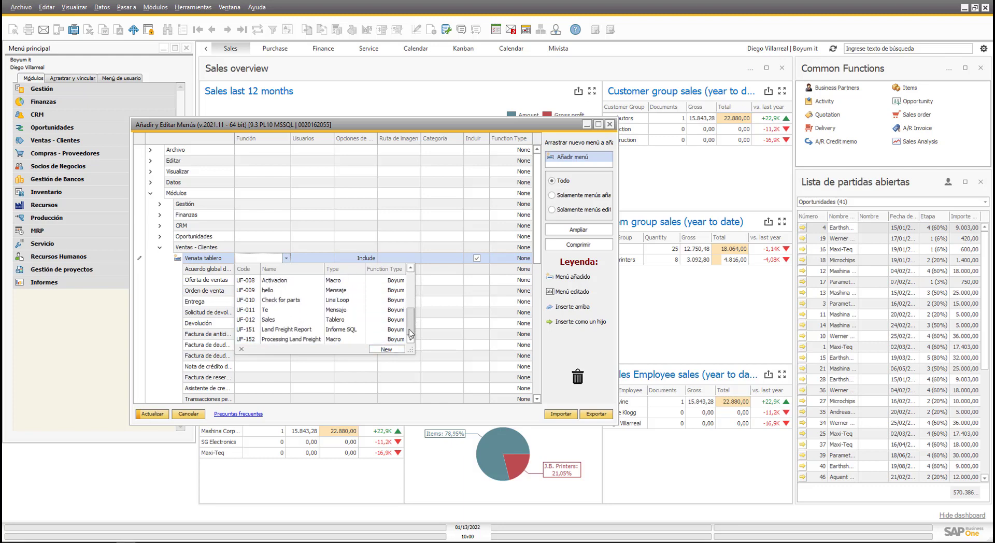
pyautogui.click(295, 320)
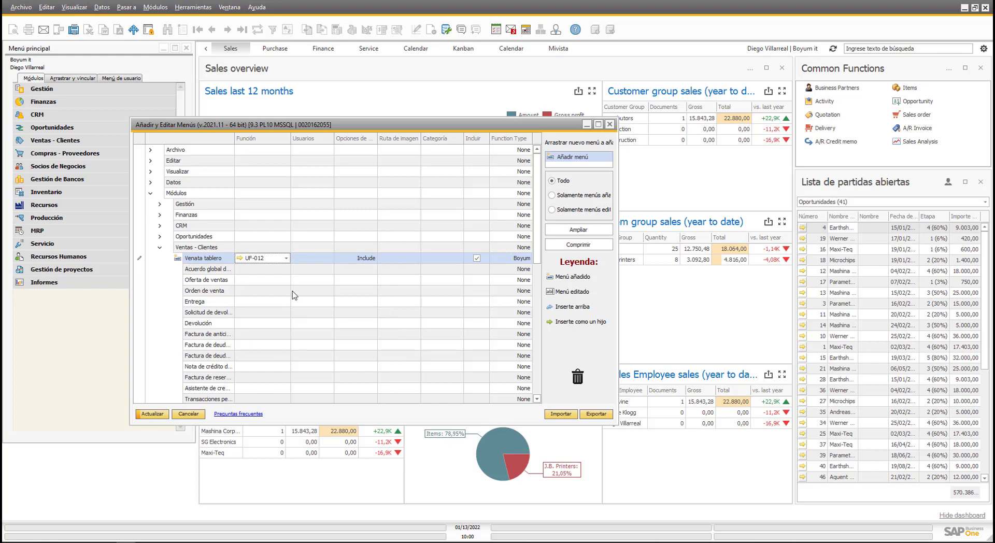
pyautogui.click(151, 415)
pyautogui.click(240, 258)
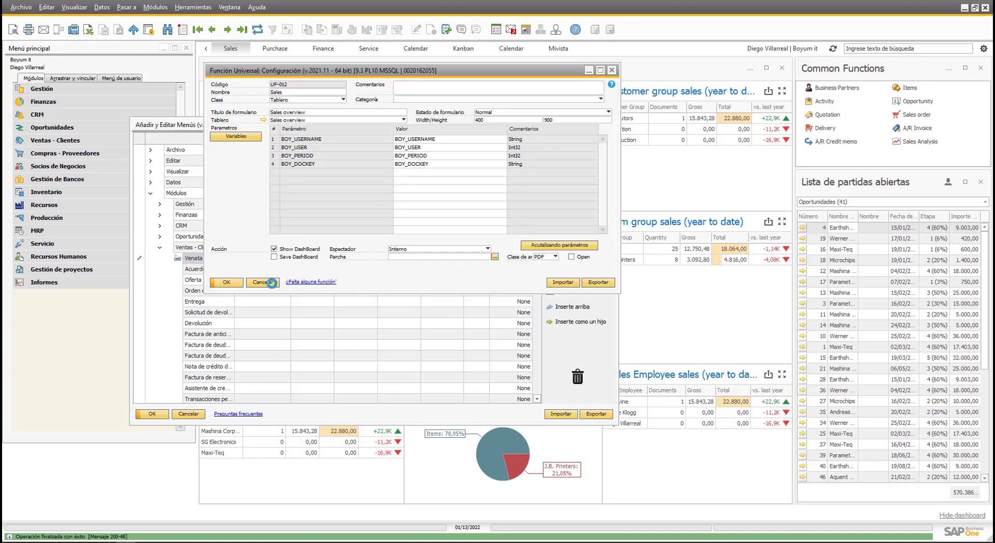
pyautogui.click(272, 283)
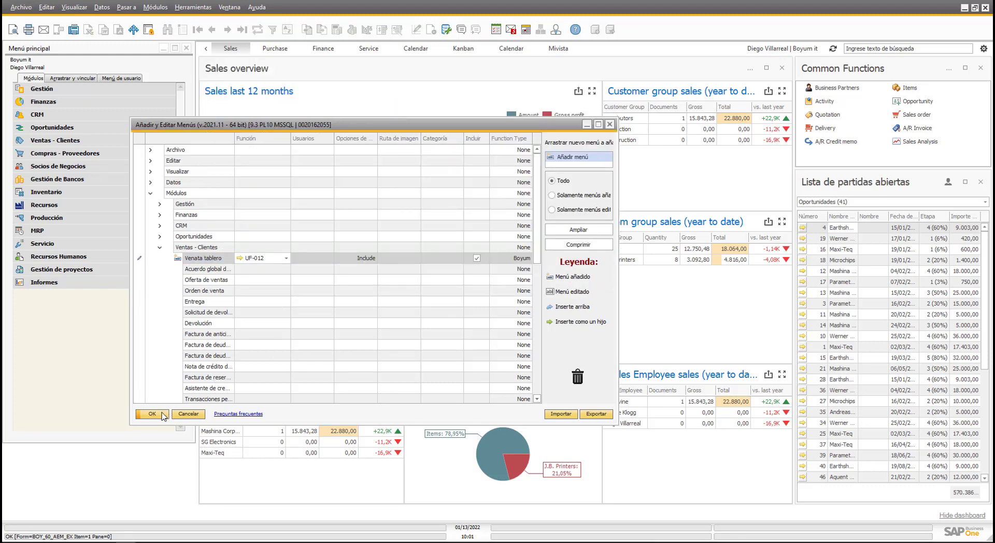
pyautogui.click(160, 412)
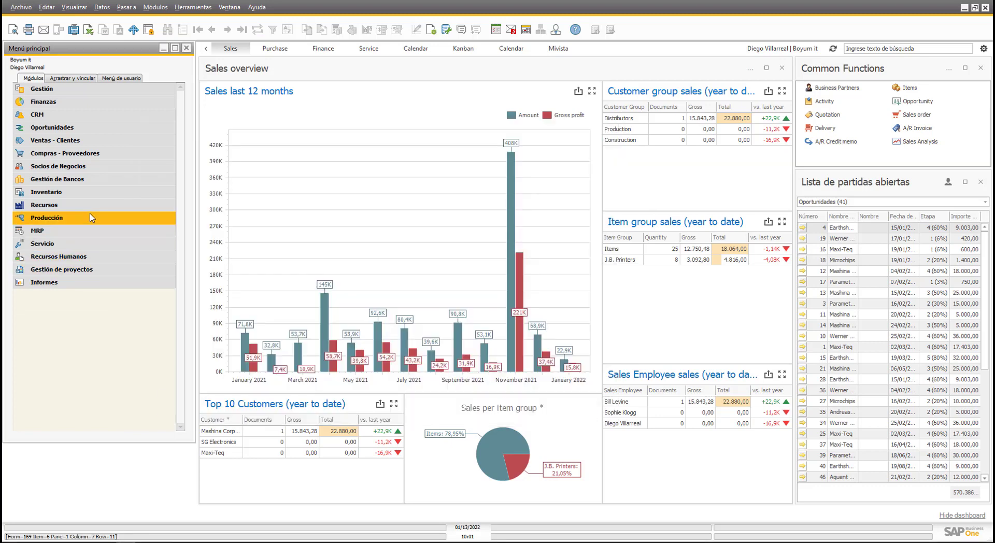
# Launch Venata tablero from Ventas - Clientes, check the Sales overview window, then close it.
pyautogui.click(77, 142)
pyautogui.click(78, 127)
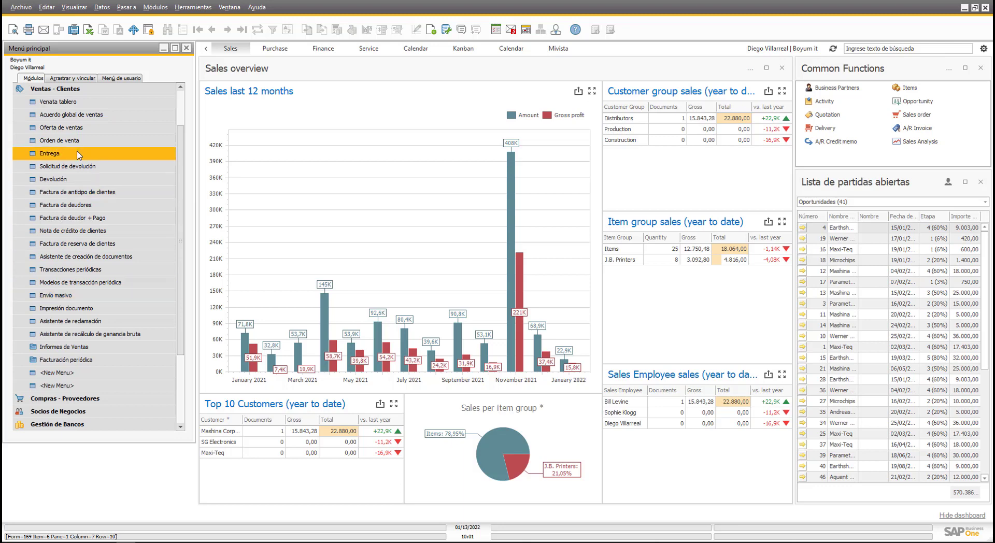
pyautogui.click(77, 102)
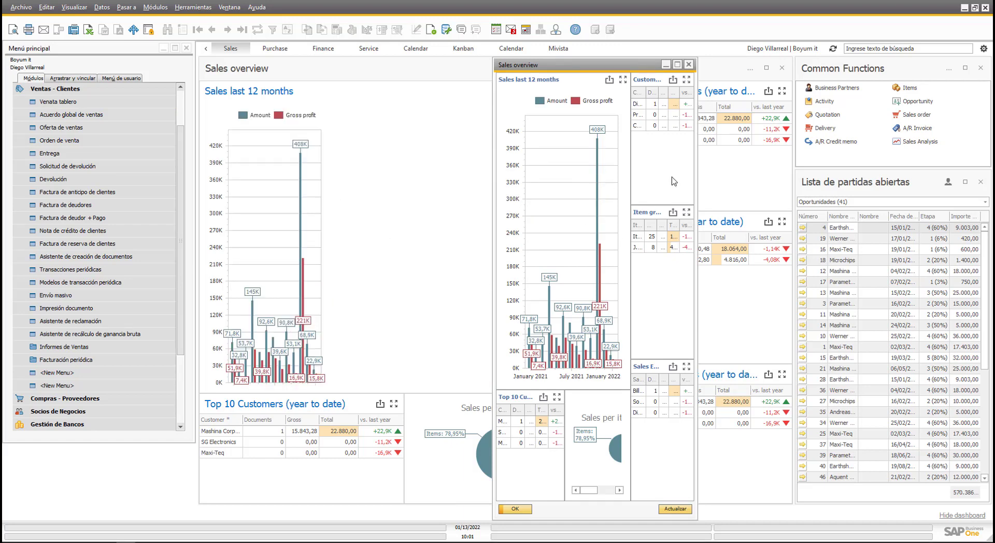
pyautogui.click(688, 65)
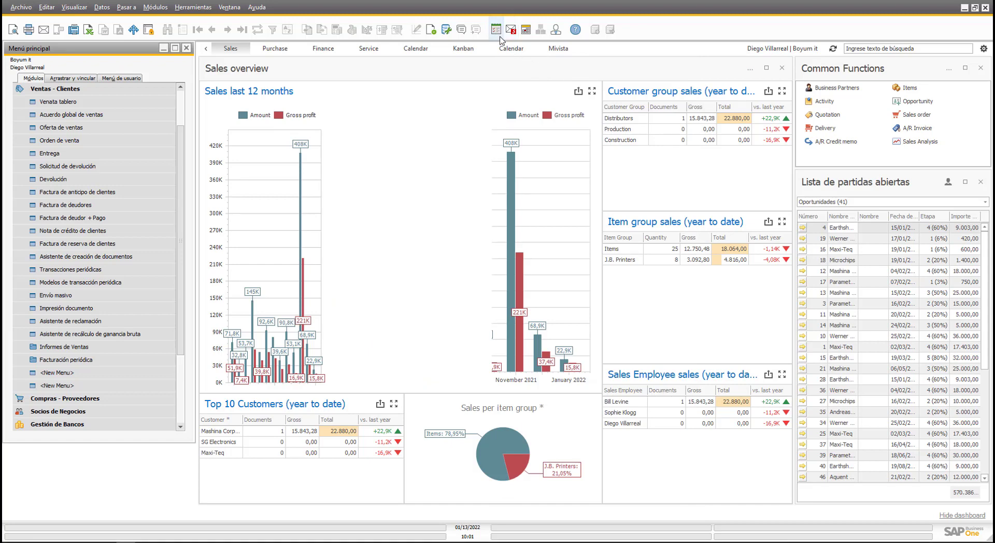
# Open the improved B1UP calendar via Intentar and maximize it, showing 10–14 January 2022.
pyautogui.click(526, 30)
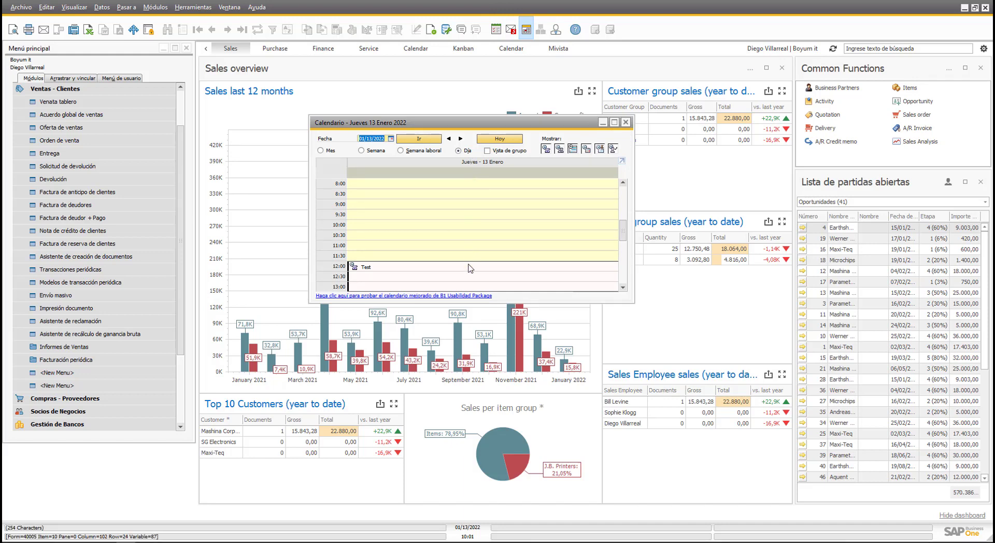
pyautogui.click(389, 295)
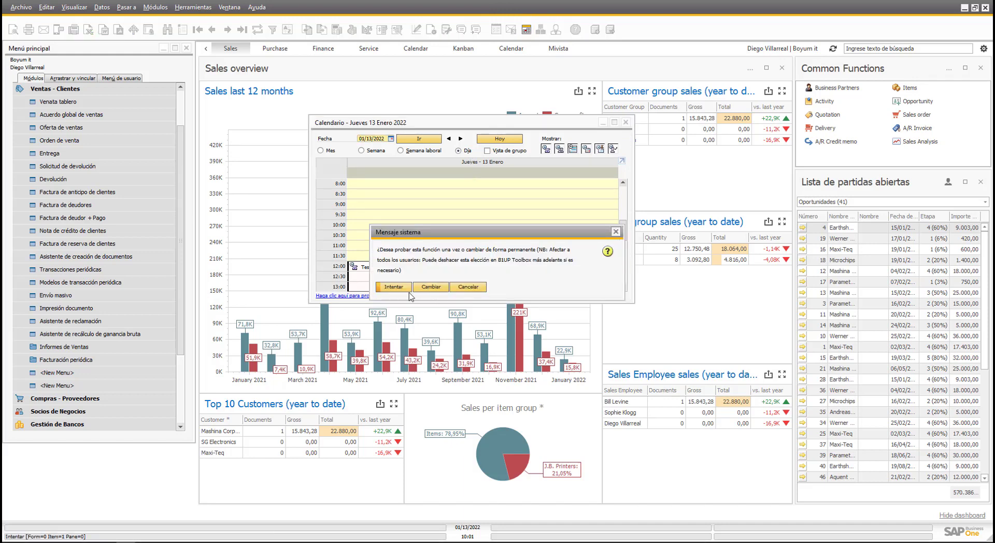
pyautogui.click(393, 287)
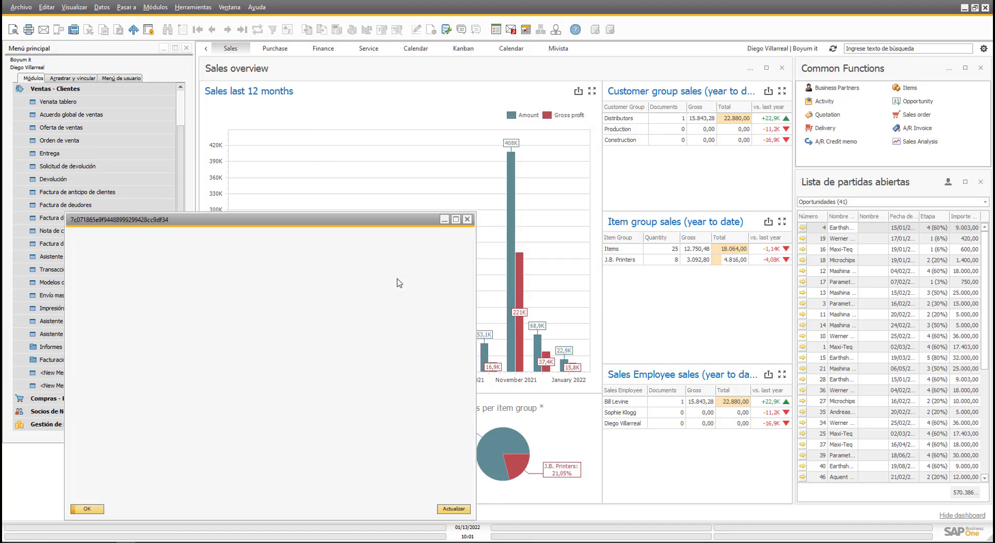
pyautogui.click(458, 221)
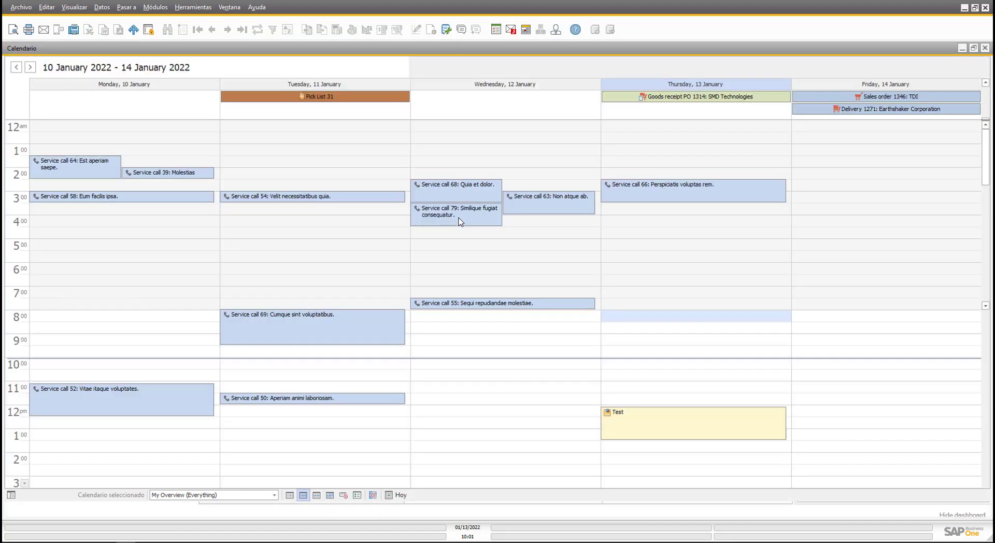